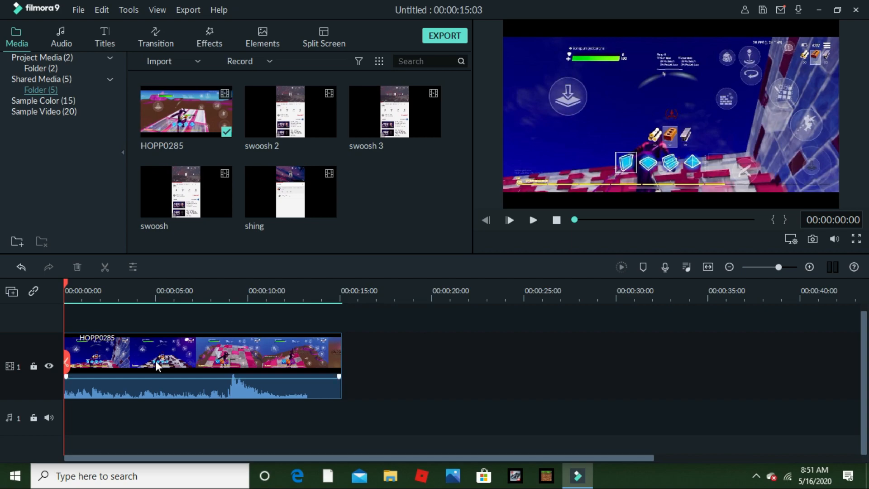
# Step: Scrub and play through the HOPP0285 clip to examine the moments just before and during the shot
pyautogui.moveTo(66, 285); pyautogui.dragTo(39, 323)
pyautogui.moveTo(139, 291); pyautogui.dragTo(215, 309)
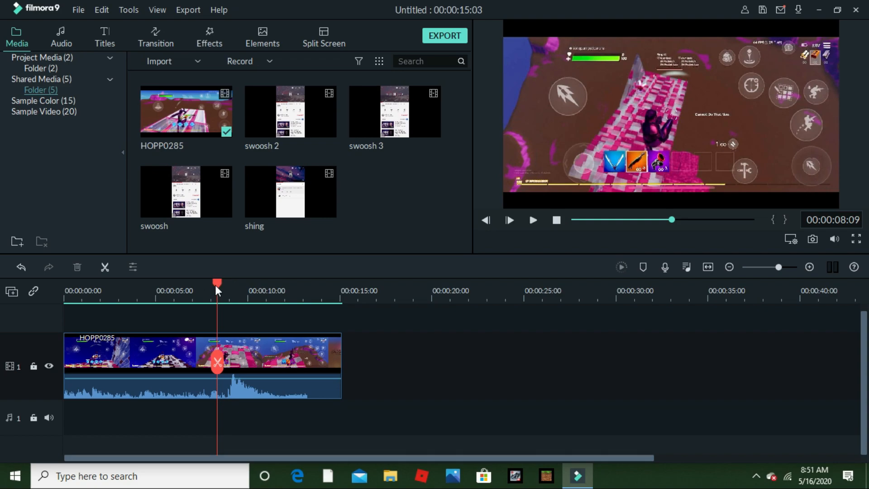
pyautogui.moveTo(217, 286); pyautogui.dragTo(5, 347)
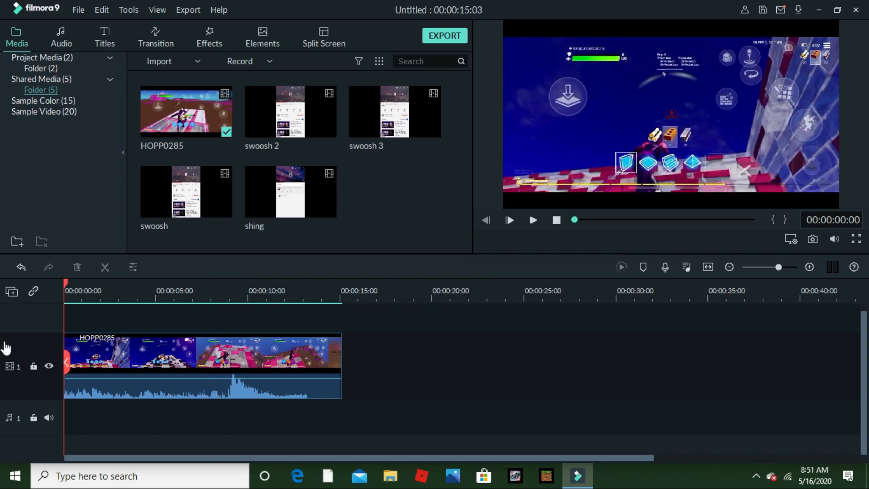
pyautogui.press('space')
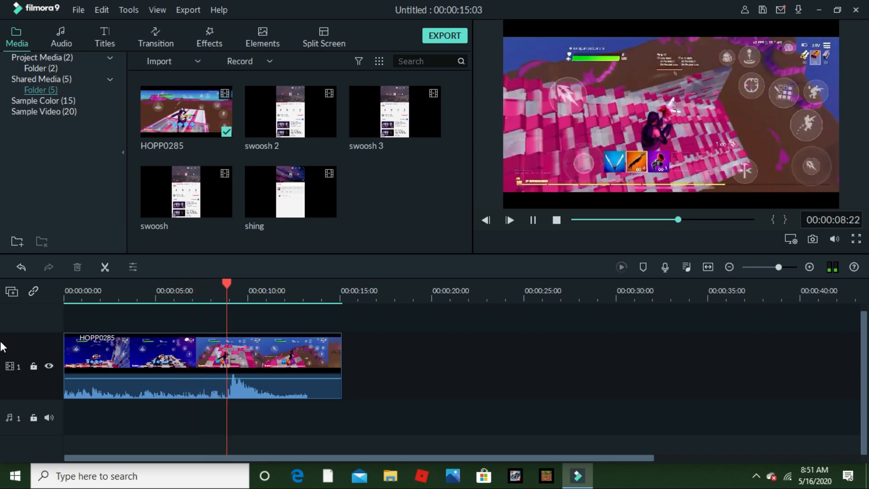
pyautogui.press('space')
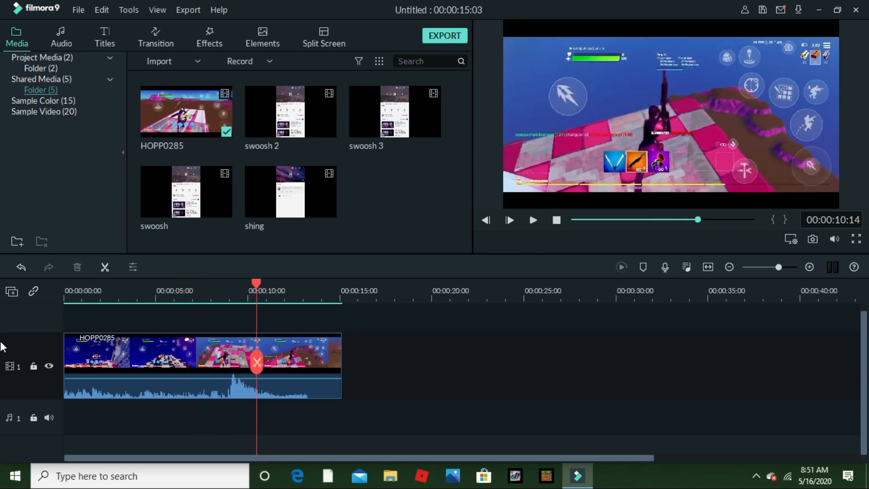
pyautogui.moveTo(257, 285); pyautogui.dragTo(226, 282)
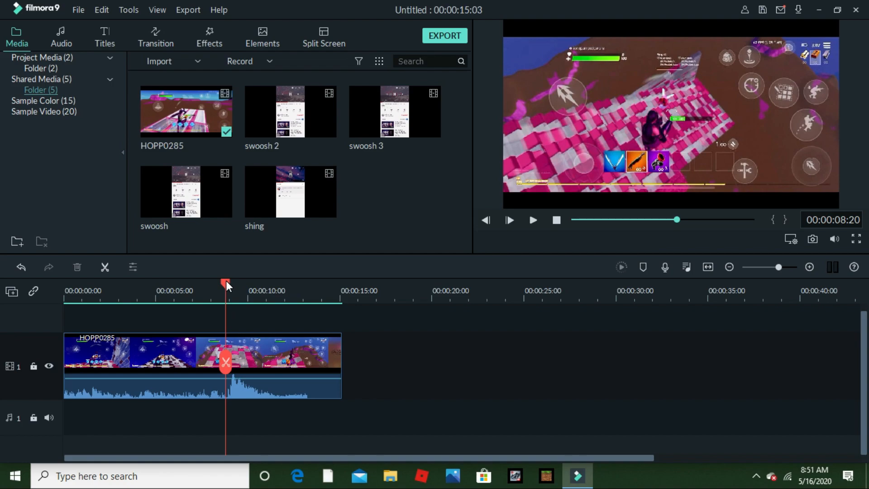
pyautogui.moveTo(226, 281); pyautogui.dragTo(12, 322)
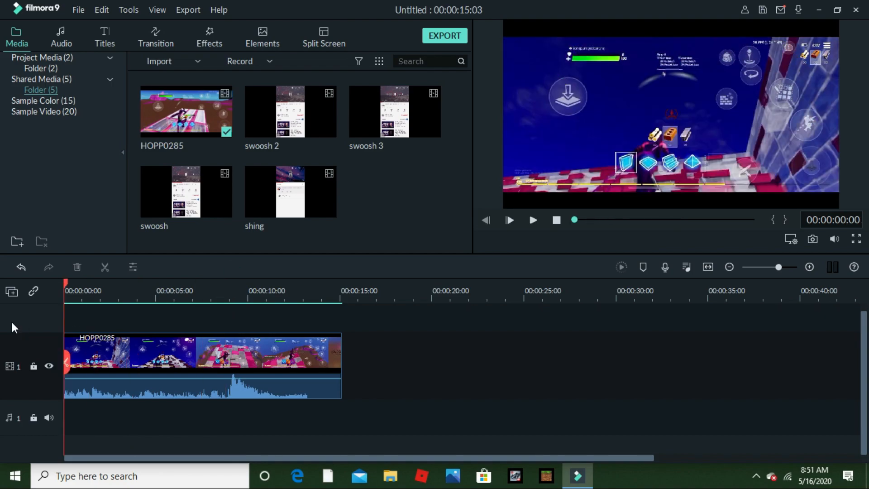
# Step: Split the HOPP0285 clip at 00:00:07:17, shortly before the shot
pyautogui.click(227, 298)
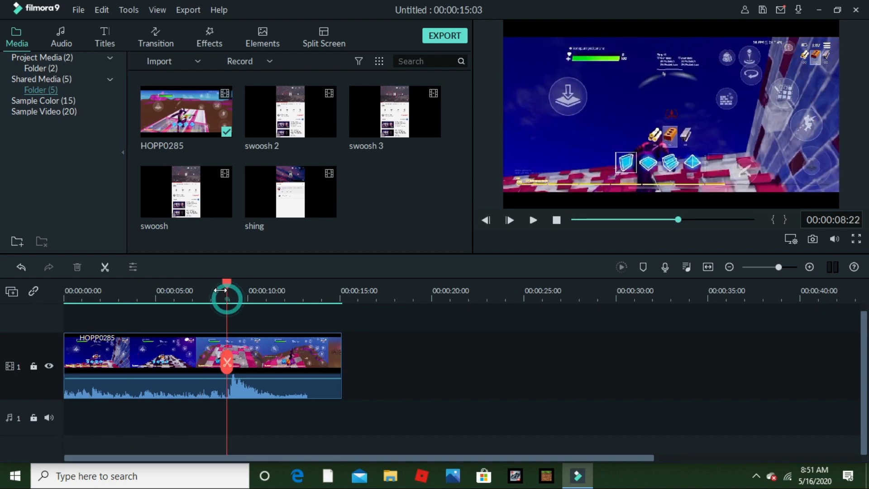
pyautogui.moveTo(229, 284); pyautogui.dragTo(205, 289)
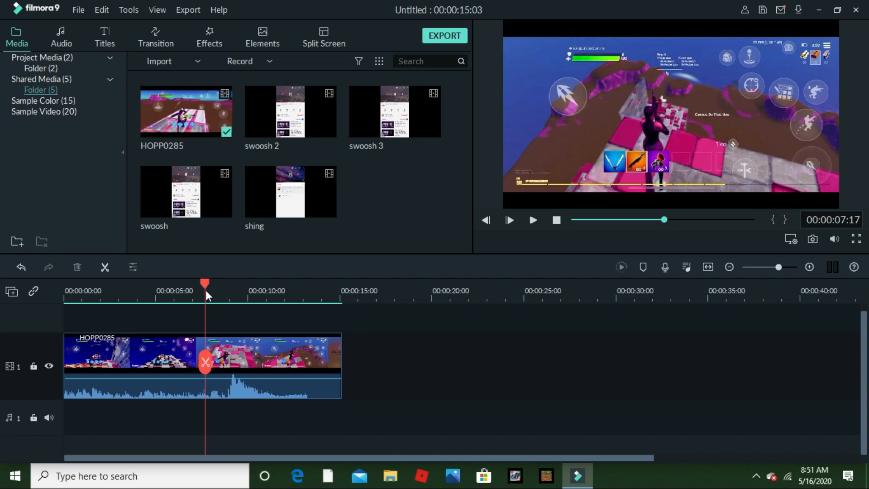
pyautogui.click(273, 355)
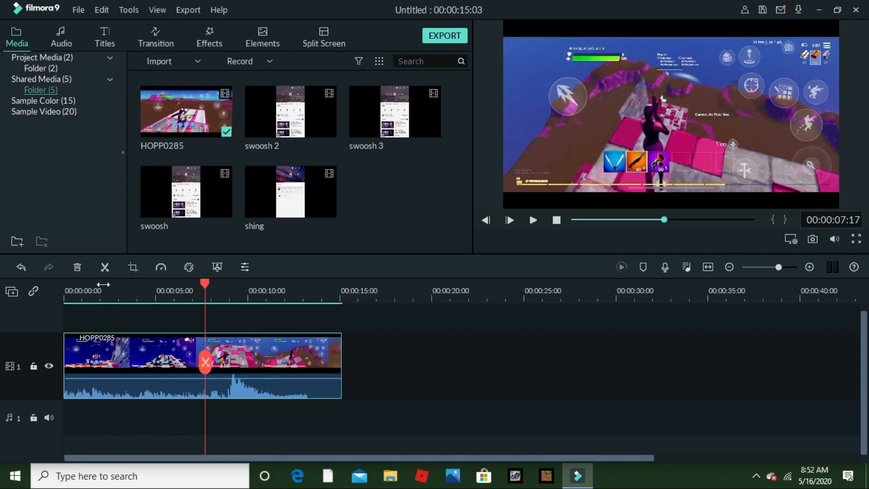
pyautogui.click(104, 268)
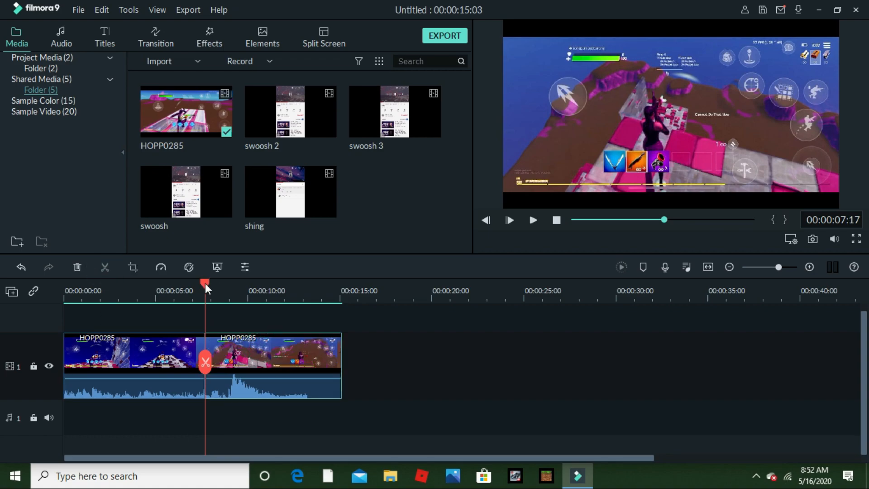
# Step: Slow the second part of the split HOPP0285 clip down to 0.25x speed
pyautogui.moveTo(205, 285)
pyautogui.mouseDown()
pyautogui.moveTo(188, 285)
pyautogui.moveTo(206, 290)
pyautogui.mouseUp()
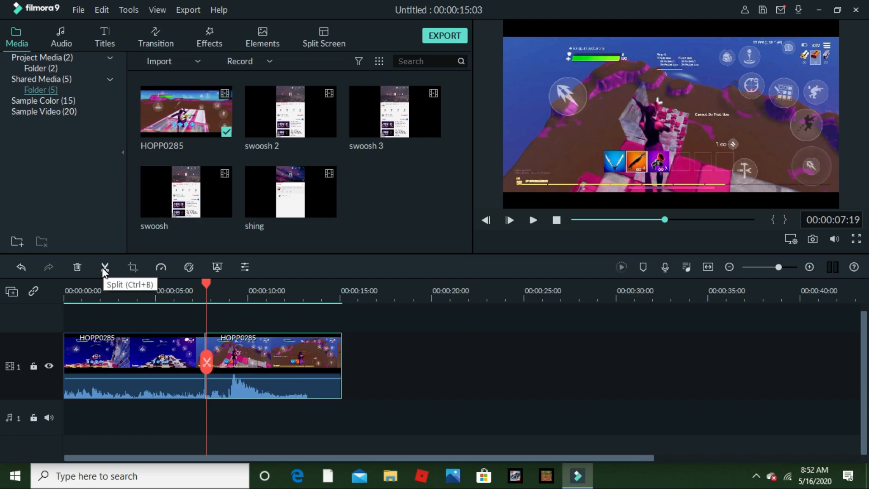
pyautogui.click(267, 376)
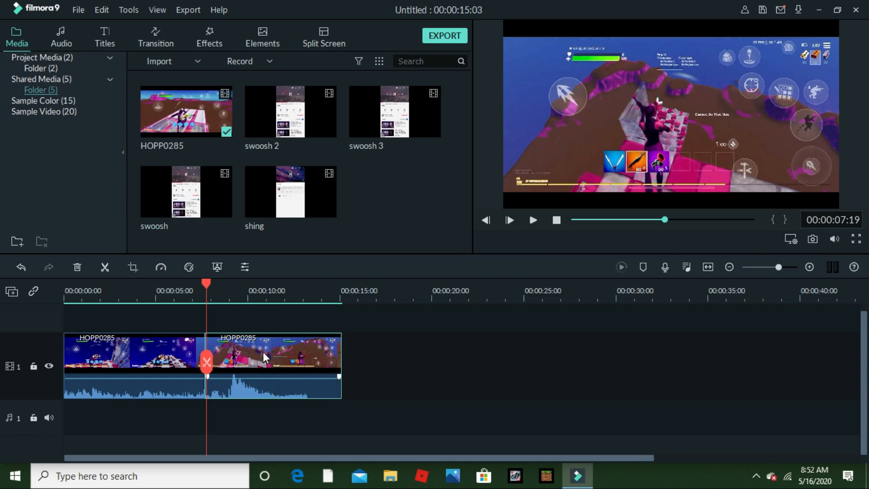
pyautogui.click(159, 267)
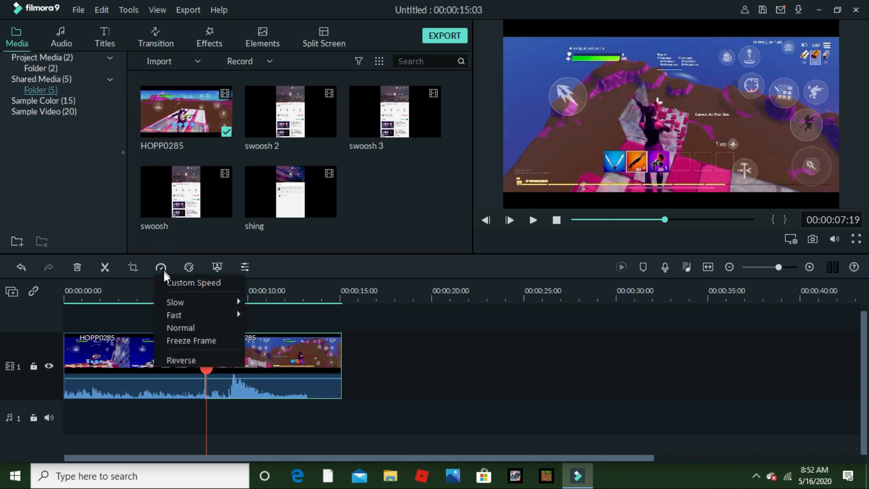
pyautogui.moveTo(176, 299)
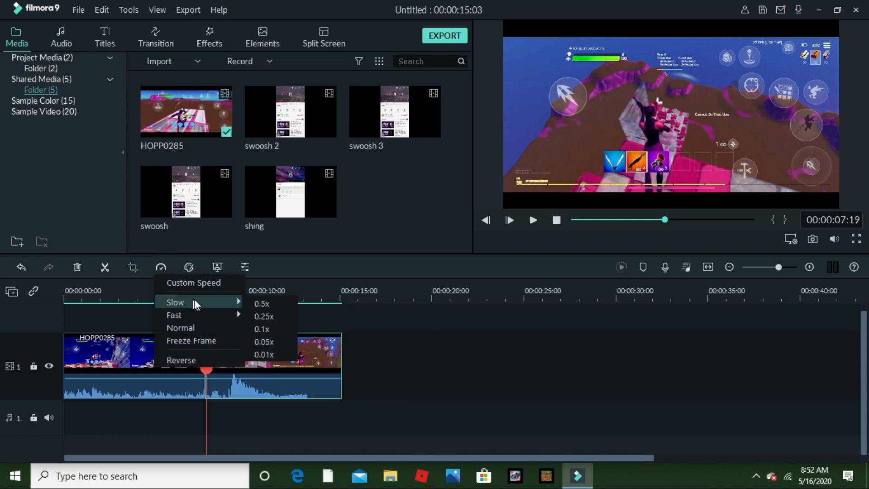
pyautogui.click(263, 316)
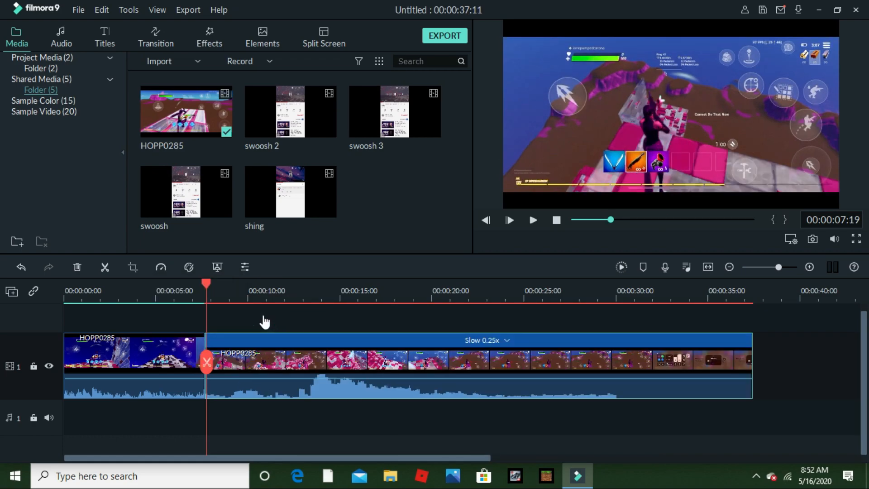
# Step: Detach the audio from the slowed 0.25x video clip onto its own track
pyautogui.click(300, 290)
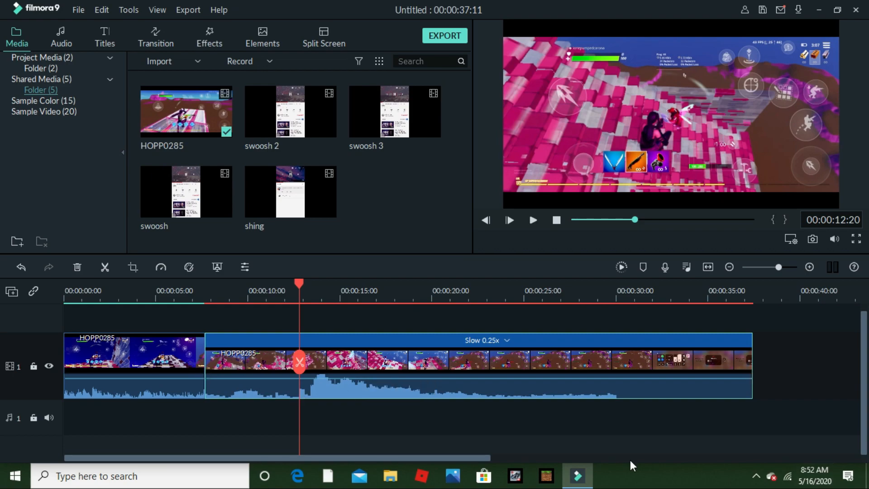
pyautogui.rightClick(357, 389)
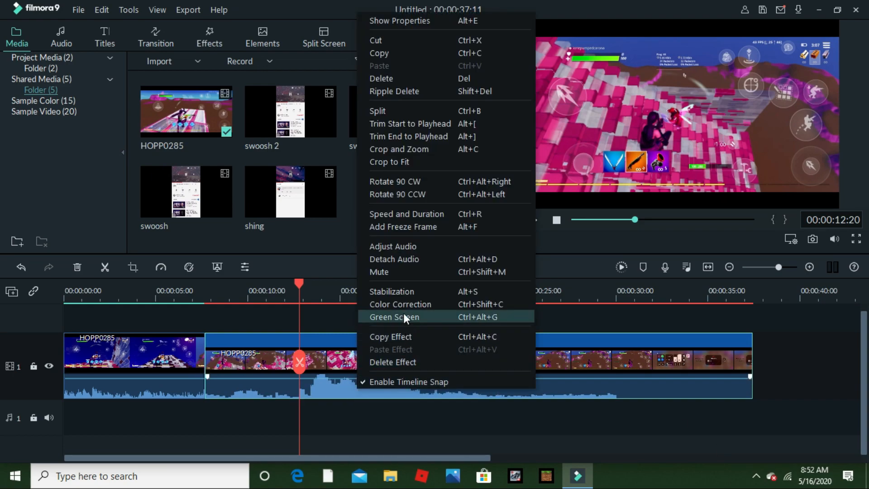
pyautogui.click(387, 259)
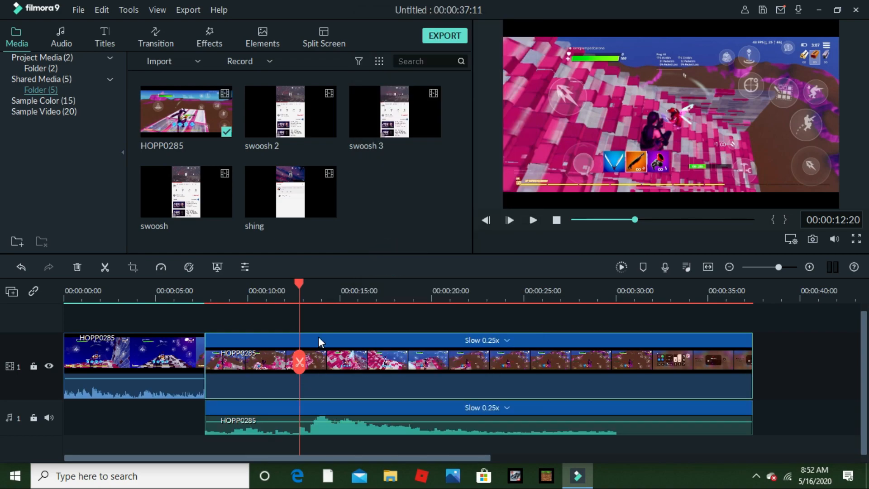
# Step: Reset the detached audio clip's speed to Normal
pyautogui.click(438, 411)
pyautogui.click(506, 408)
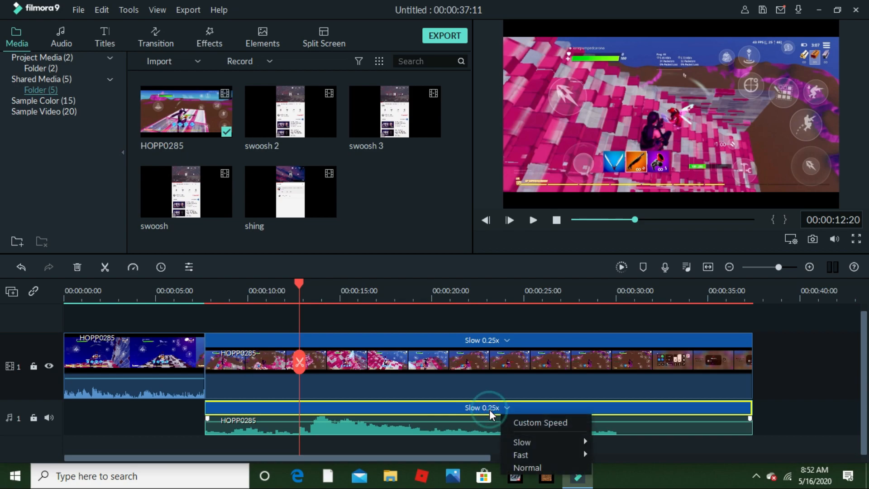
pyautogui.click(525, 468)
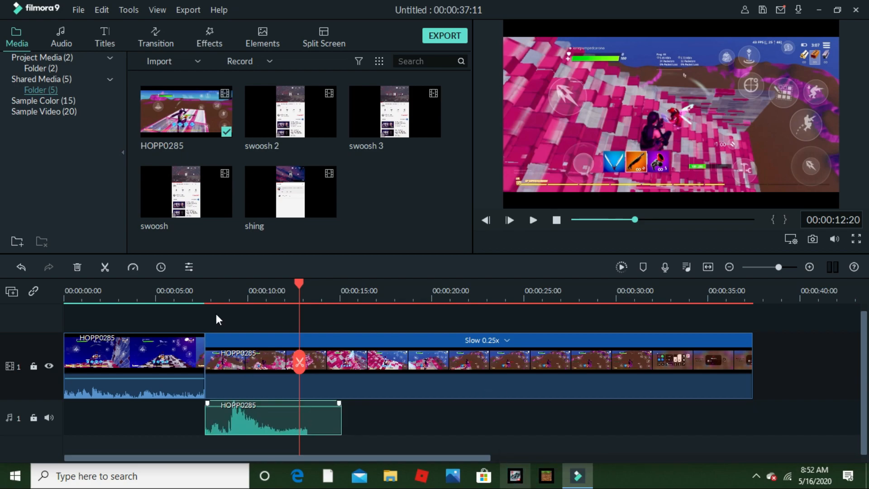
# Step: Preview the start of the slow-motion part and move the detached audio clip to begin at about 00:00:19:14
pyautogui.click(175, 289)
pyautogui.press('space')
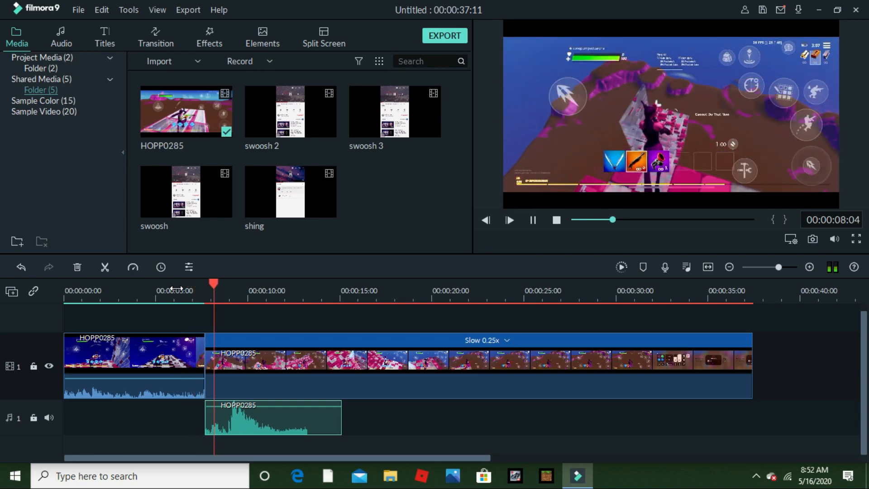
pyautogui.press('space')
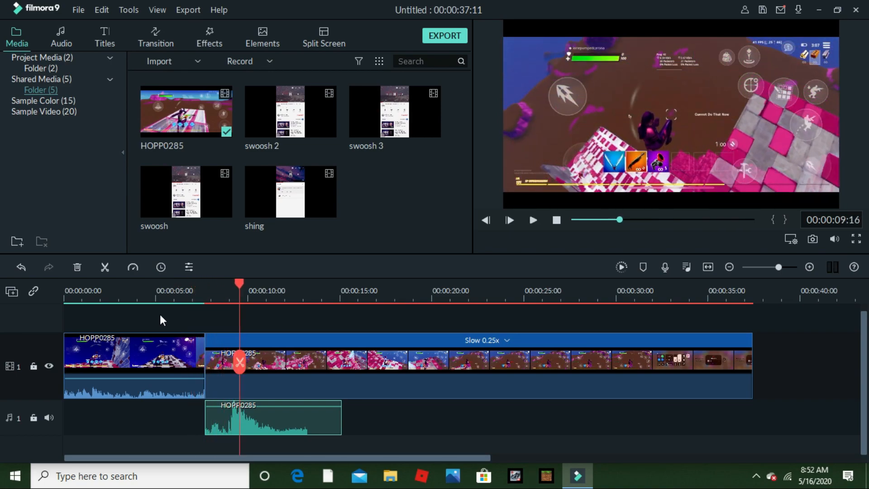
pyautogui.moveTo(278, 427); pyautogui.dragTo(484, 426)
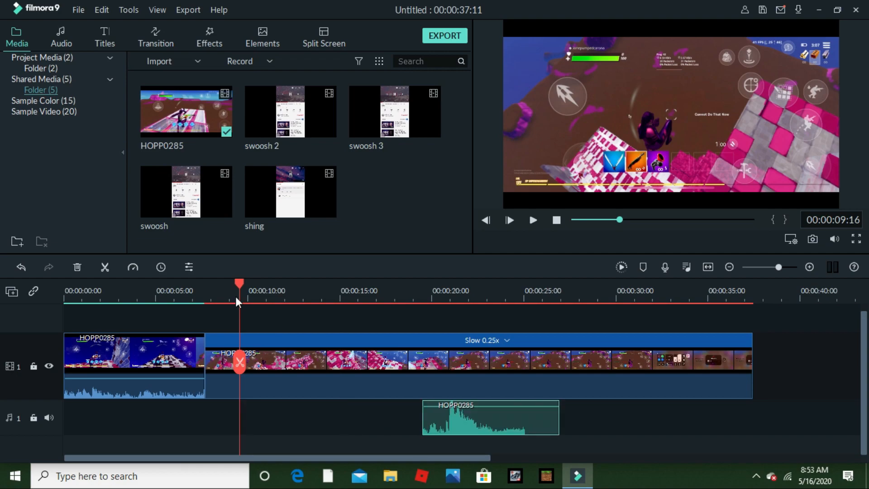
# Step: Play the start of the slow-motion part and split the 0.25x video clip at 00:00:10:14
pyautogui.moveTo(240, 286); pyautogui.dragTo(246, 286)
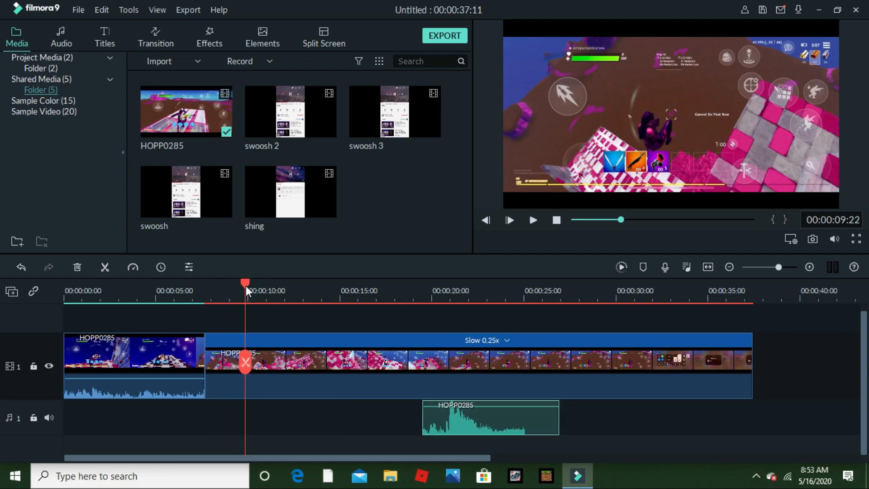
pyautogui.click(200, 286)
pyautogui.press('space')
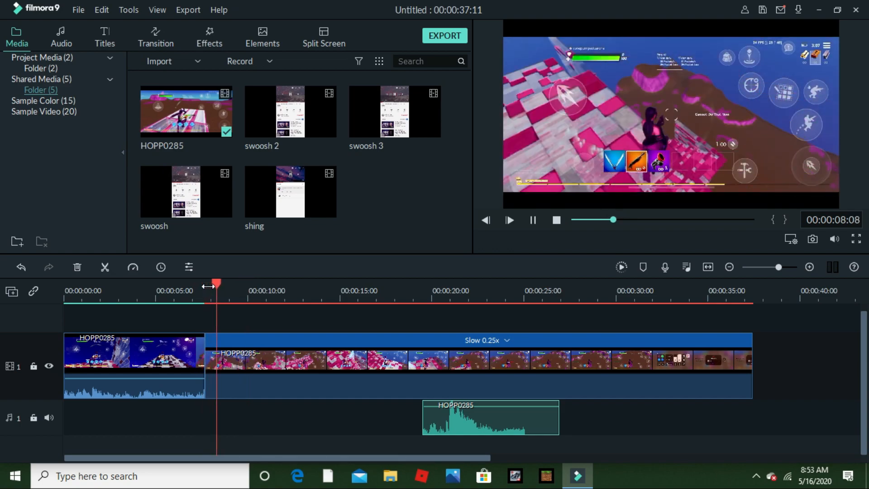
pyautogui.press('space')
pyautogui.click(368, 370)
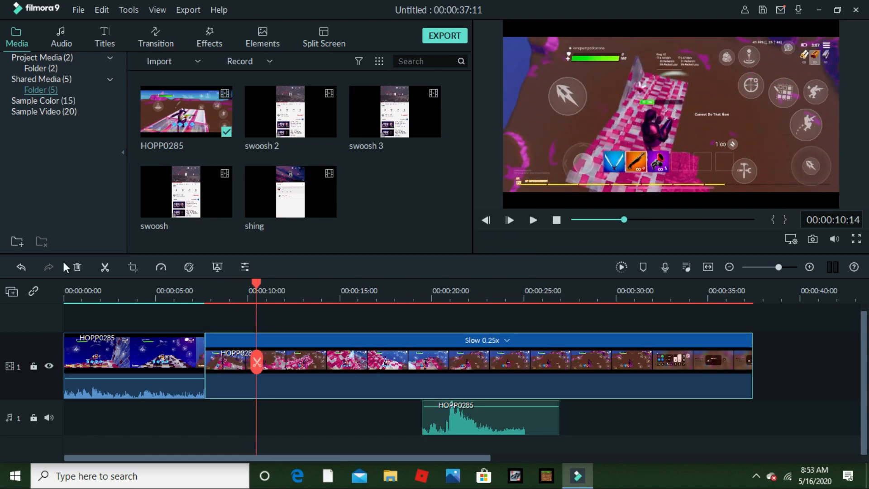
pyautogui.click(104, 266)
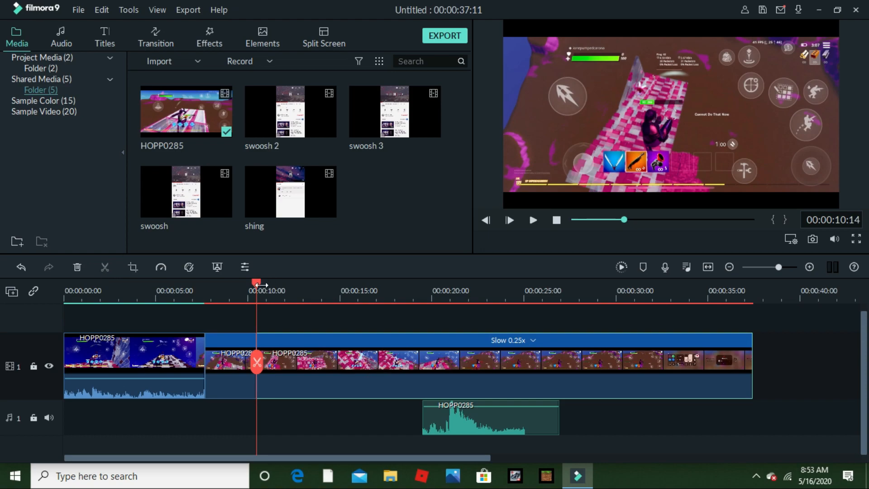
# Step: Scrub through the remaining slow-motion clip to examine when the shot lands and the elimination happens, ending at 00:00:15:00
pyautogui.moveTo(258, 286); pyautogui.dragTo(255, 287)
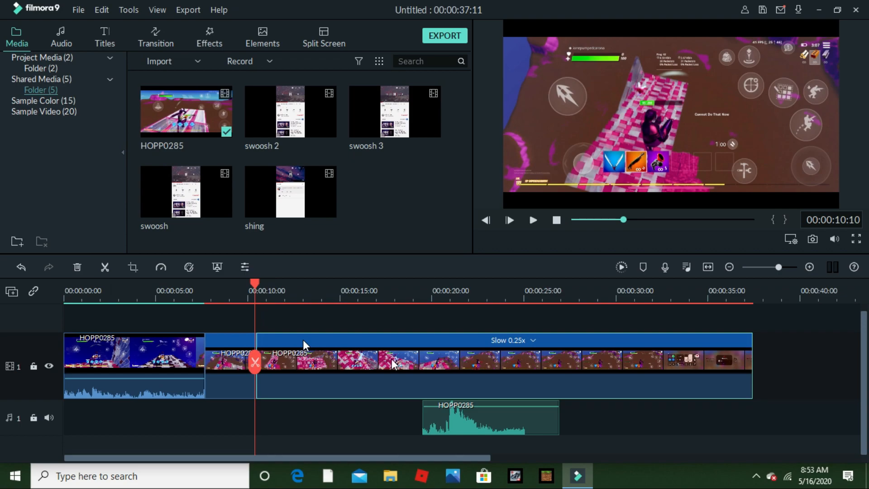
pyautogui.click(566, 292)
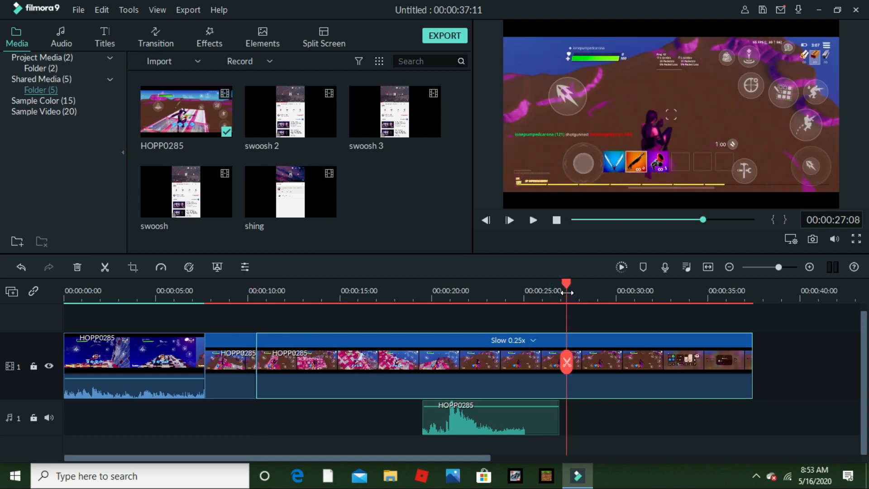
pyautogui.click(526, 292)
pyautogui.click(484, 294)
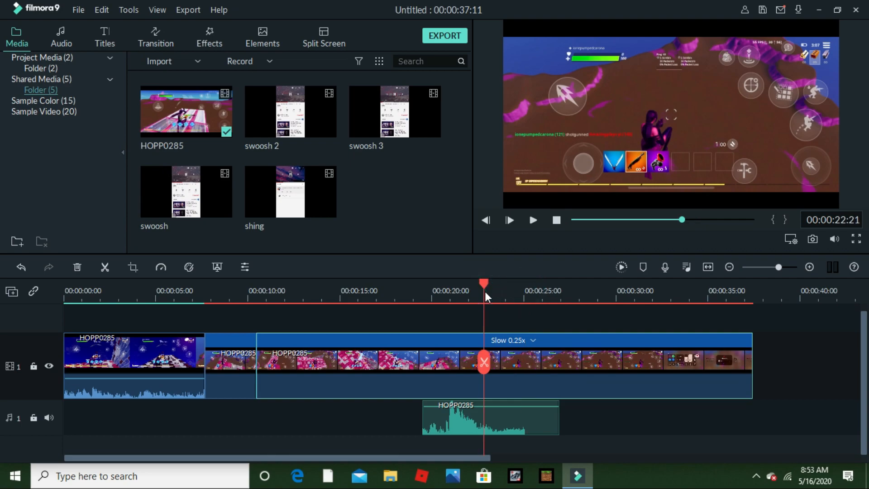
pyautogui.click(459, 292)
pyautogui.click(423, 292)
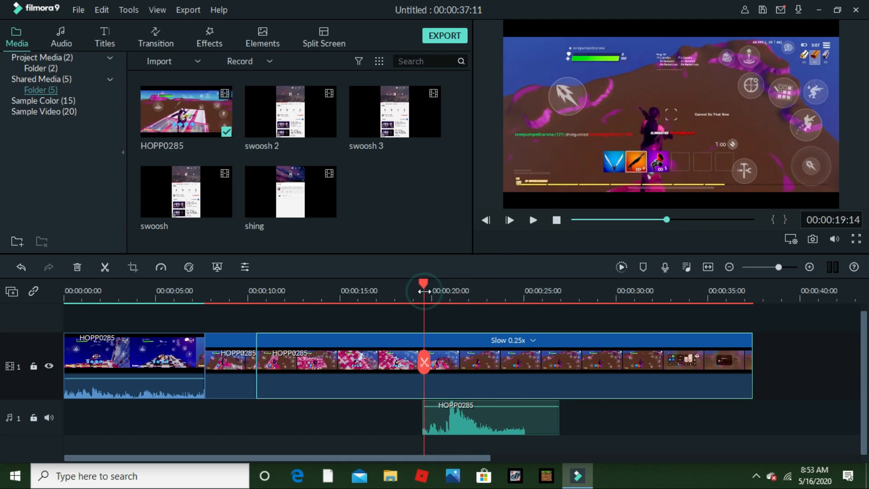
pyautogui.click(403, 291)
pyautogui.click(344, 292)
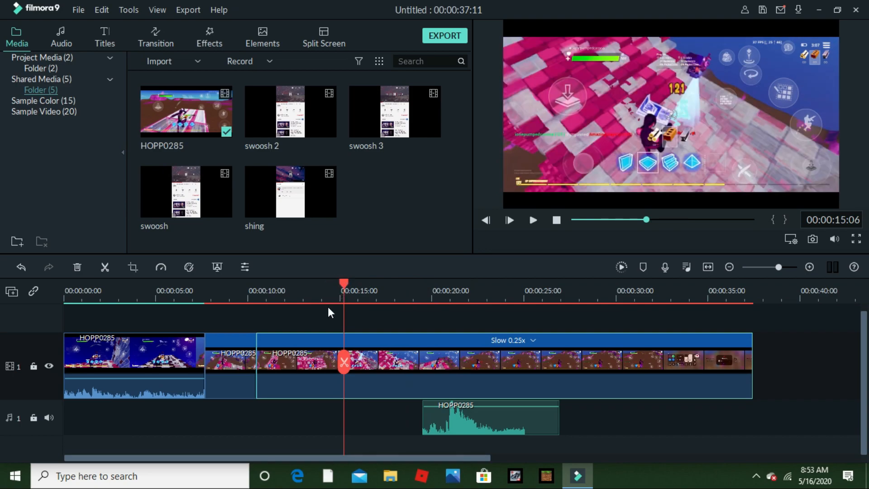
pyautogui.click(411, 293)
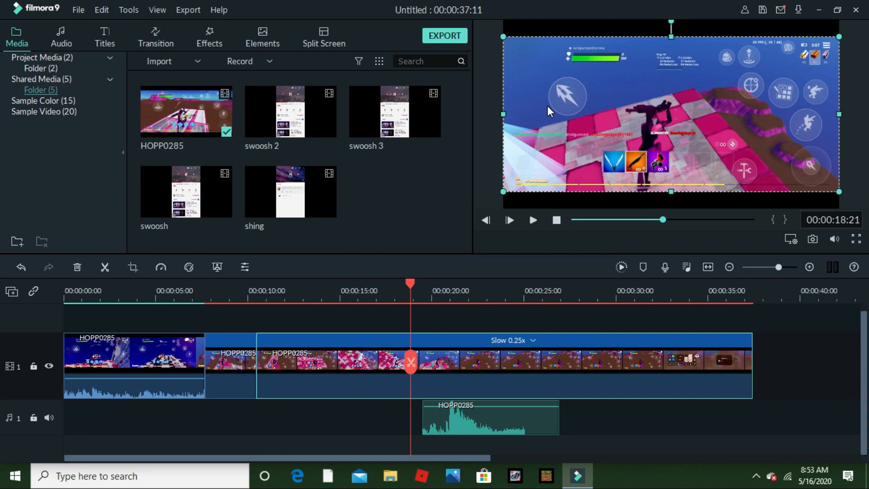
pyautogui.click(379, 298)
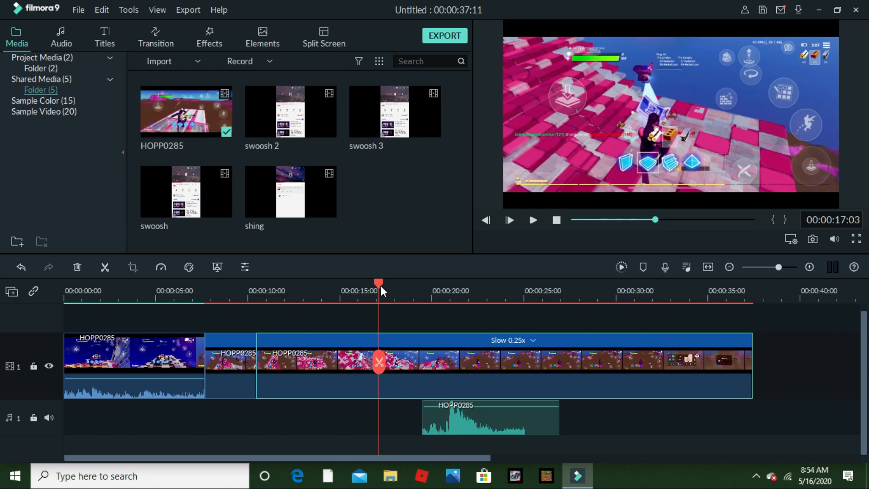
pyautogui.moveTo(376, 289); pyautogui.dragTo(339, 300)
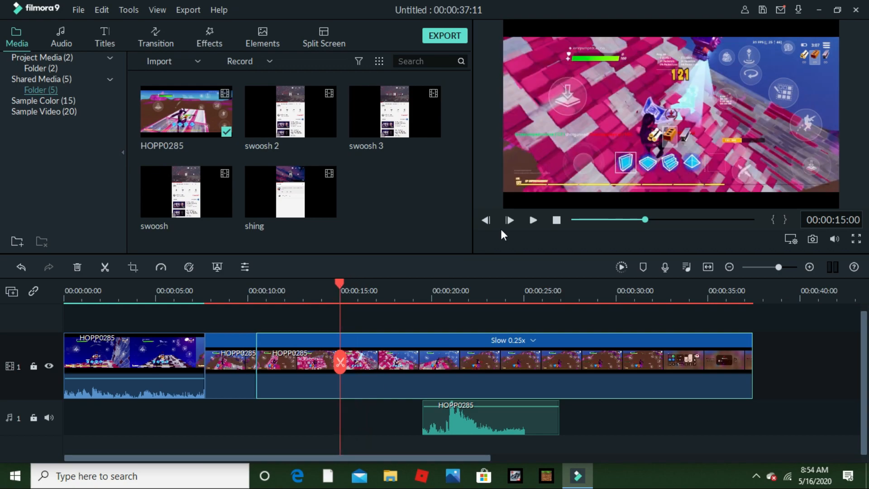
# Step: Split the 0.25x video clip at 00:00:15:00 and open the Fast speed presets for the section before the cut
pyautogui.click(105, 267)
pyautogui.click(278, 365)
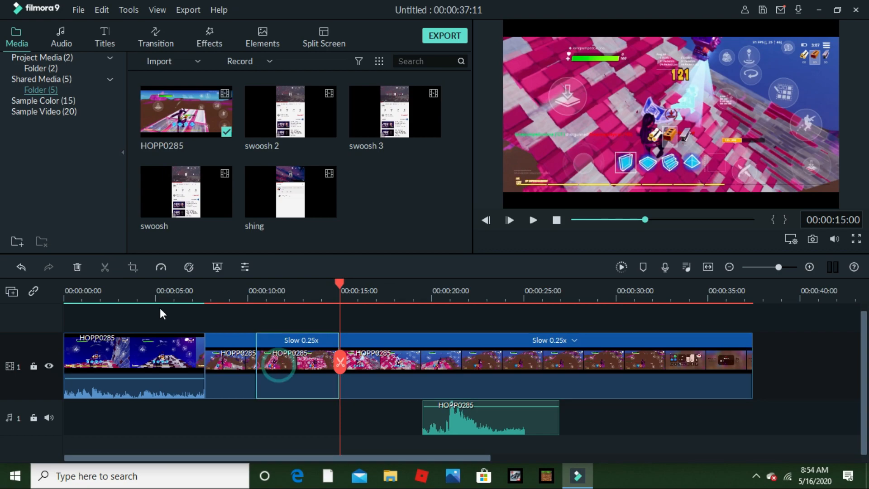
pyautogui.click(161, 268)
pyautogui.moveTo(235, 317)
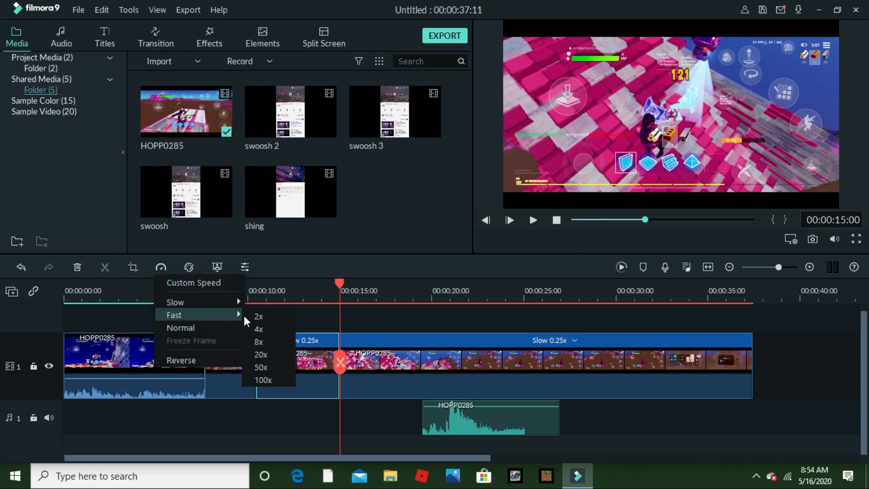
pyautogui.click(255, 334)
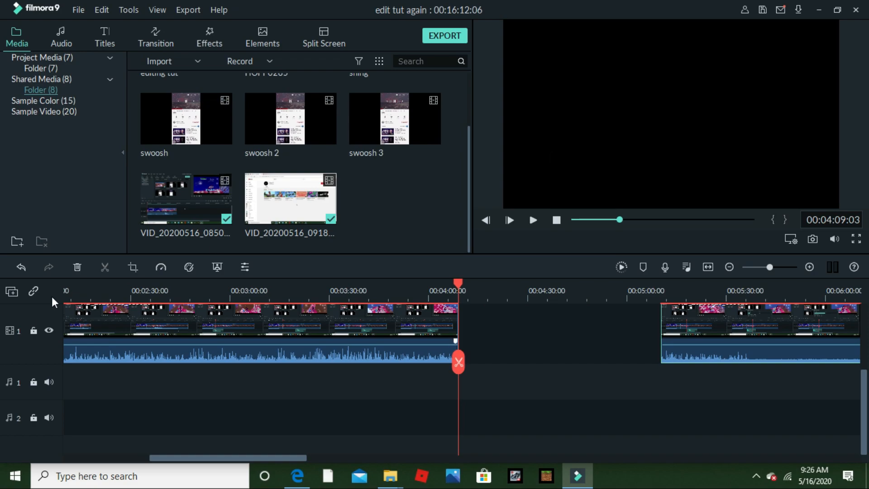
pyautogui.click(314, 316)
pyautogui.click(270, 335)
pyautogui.moveTo(477, 295); pyautogui.dragTo(378, 321)
pyautogui.click(378, 317)
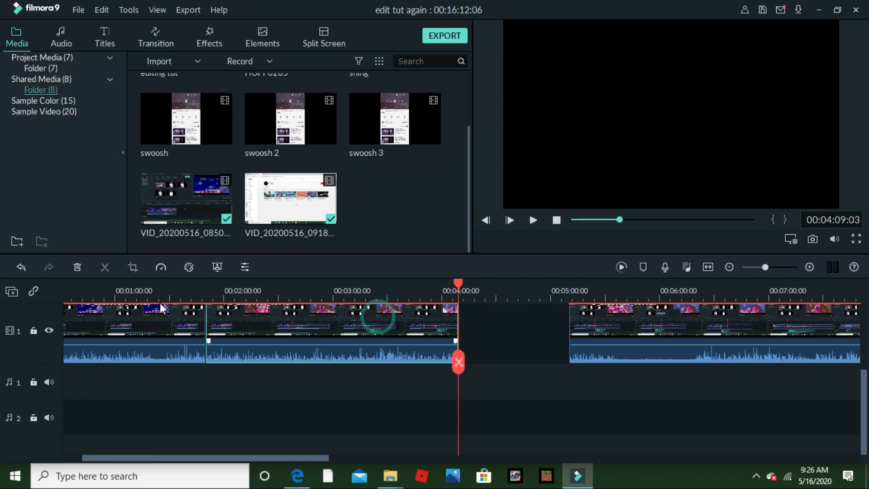
pyautogui.click(160, 266)
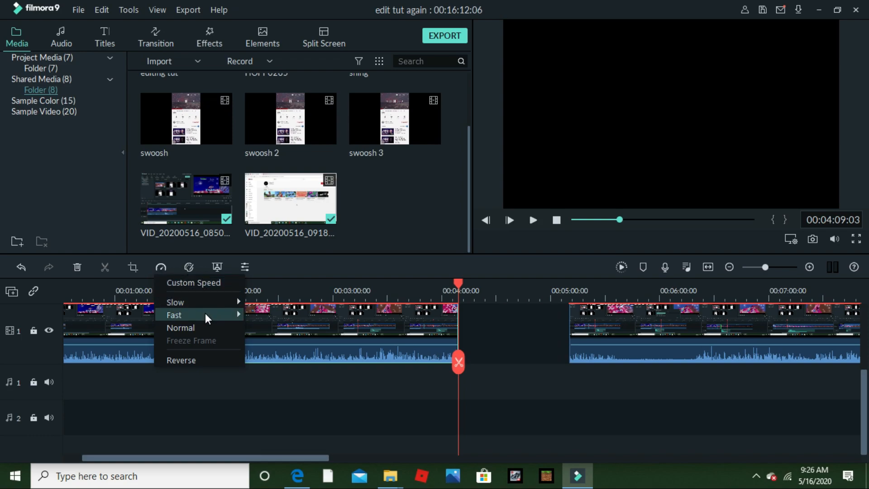
pyautogui.moveTo(206, 316)
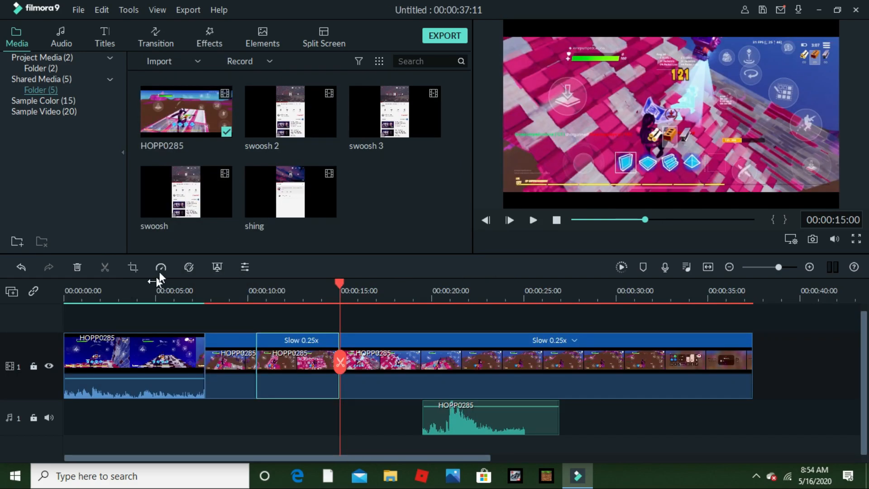
# Step: Speed up the video section between 00:00:10:14 and 00:00:15:00 with a Fast preset
pyautogui.click(160, 267)
pyautogui.moveTo(208, 312)
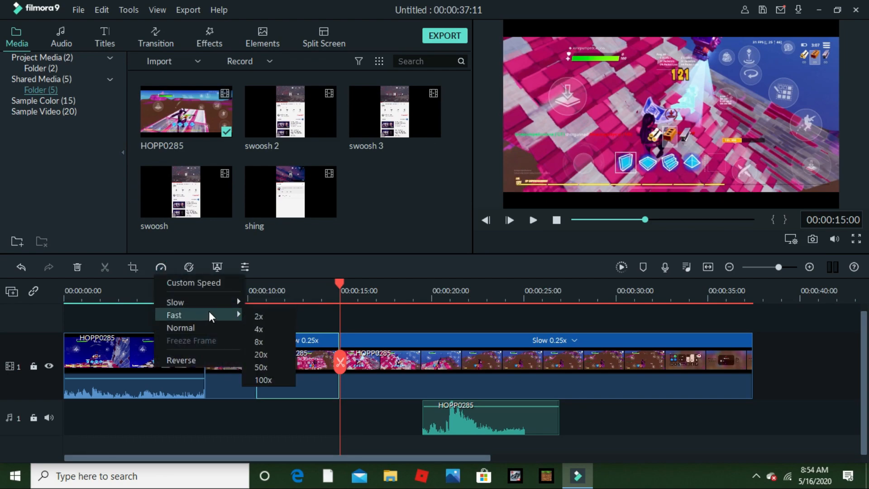
pyautogui.click(256, 333)
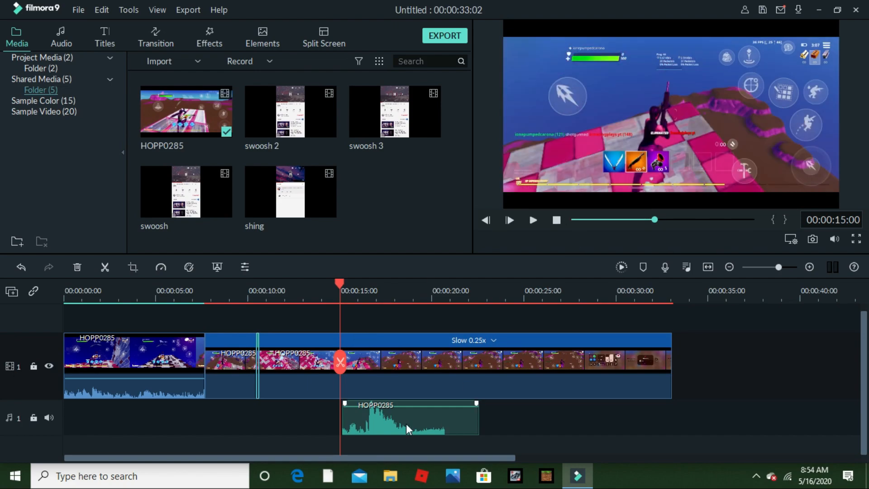
# Step: Move the detached audio clip to begin where the sped-up section ends and the following 0.25x clip starts
pyautogui.moveTo(398, 417); pyautogui.dragTo(315, 416)
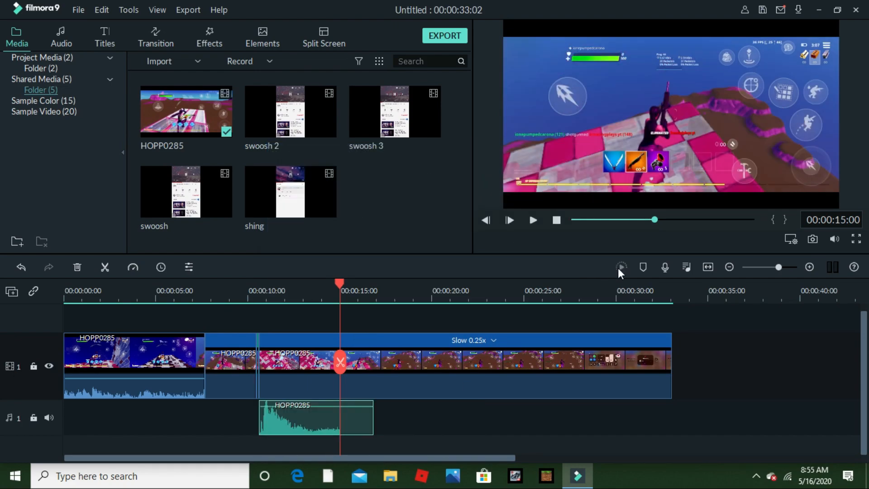
pyautogui.moveTo(262, 356)
pyautogui.mouseDown()
pyautogui.moveTo(205, 325)
pyautogui.moveTo(226, 330)
pyautogui.moveTo(261, 364)
pyautogui.mouseUp()
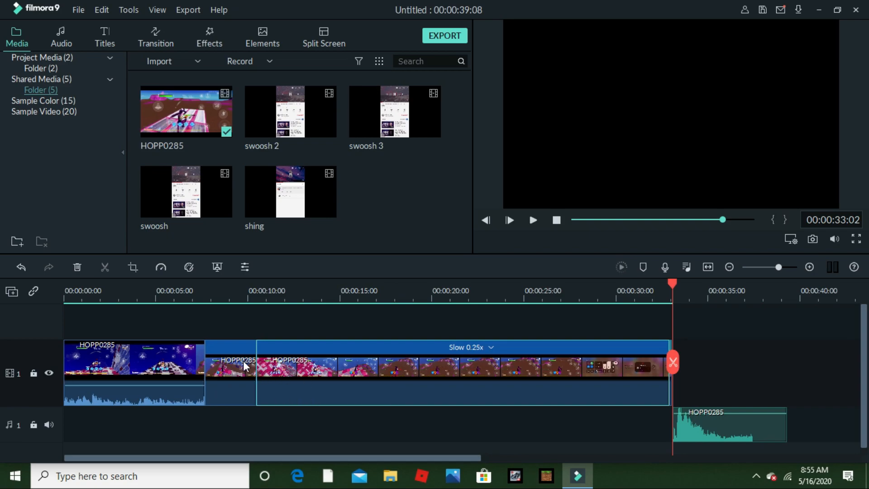
pyautogui.click(20, 267)
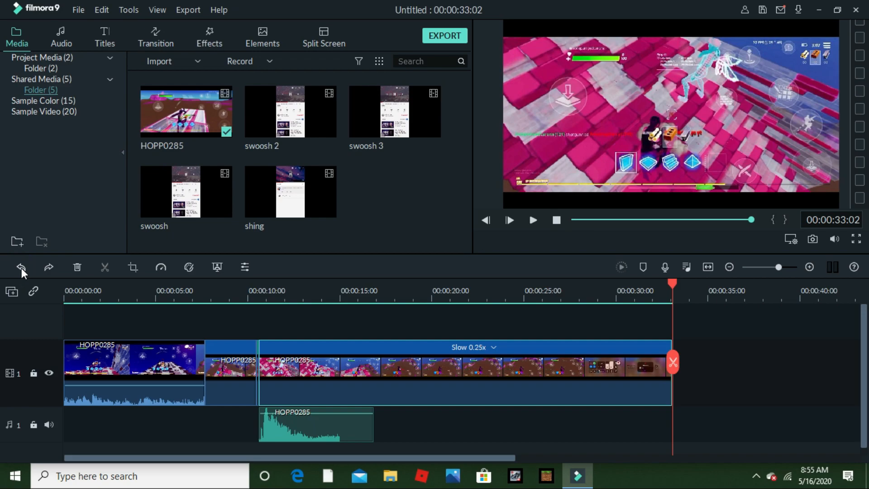
# Step: Play the passage from 00:00:07:00 and again from about 00:00:09:12 to check the speed change against the gunshot audio
pyautogui.click(193, 291)
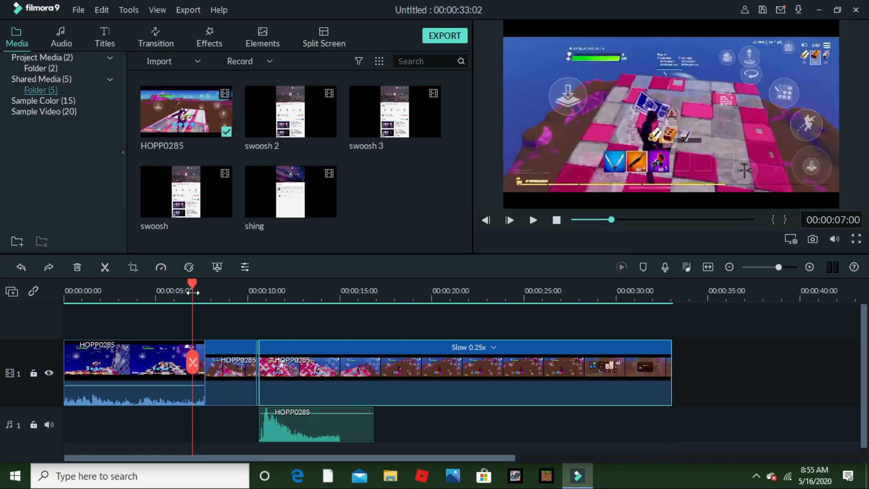
pyautogui.press('space')
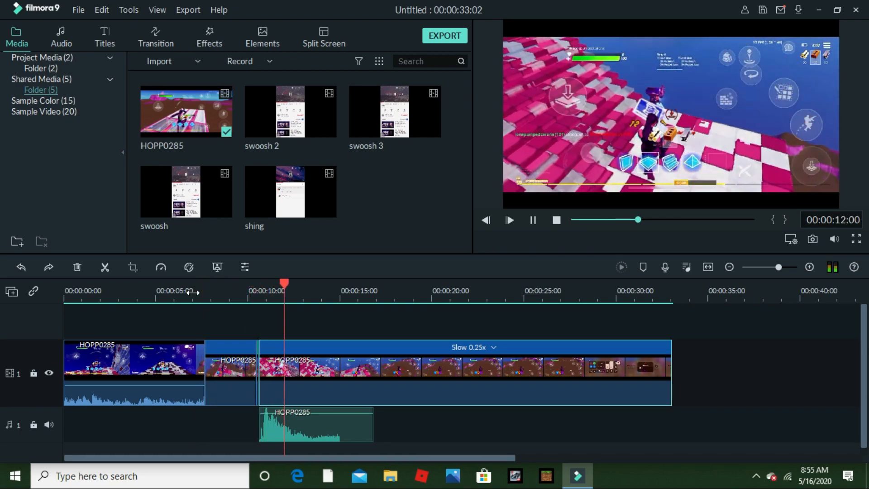
pyautogui.press('space')
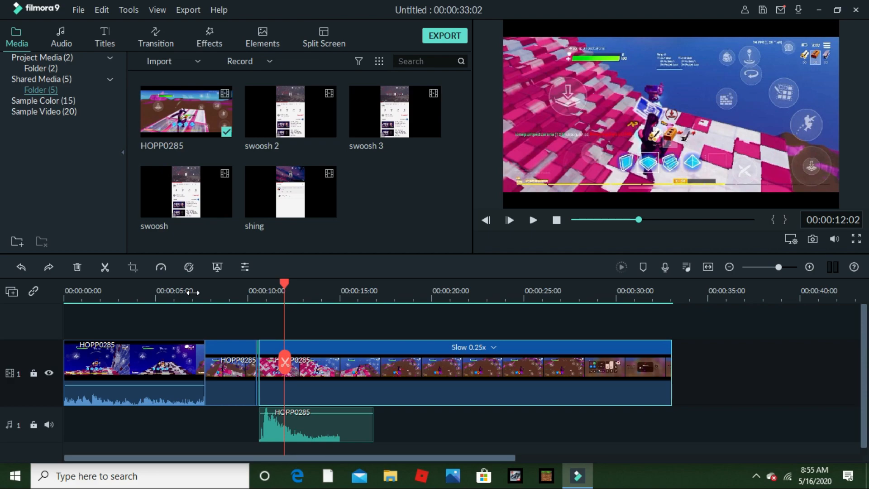
pyautogui.click(197, 292)
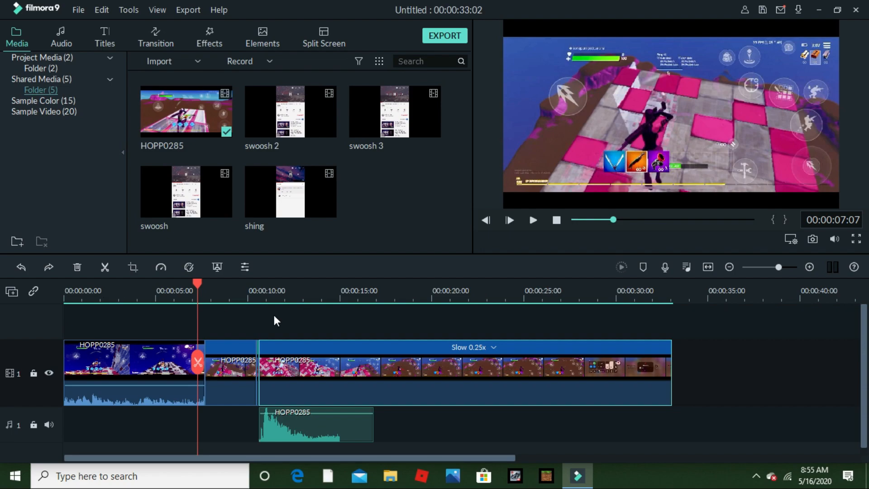
pyautogui.click(237, 299)
pyautogui.press('space')
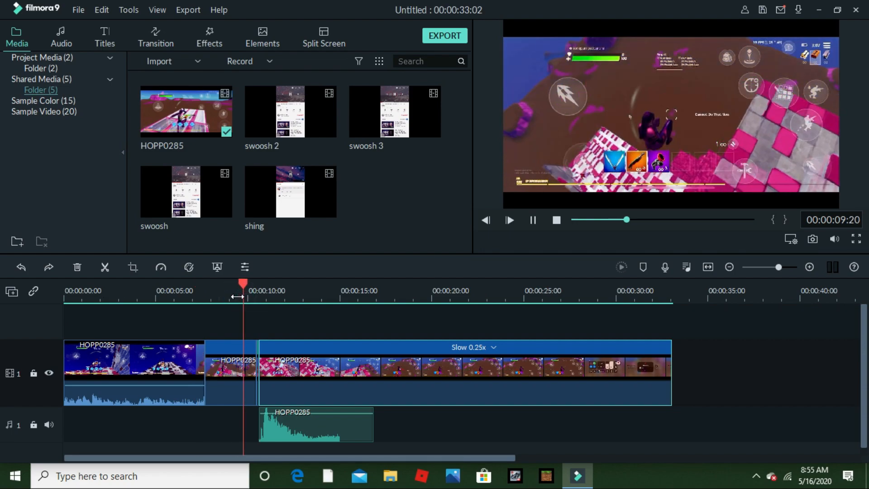
pyautogui.press('space')
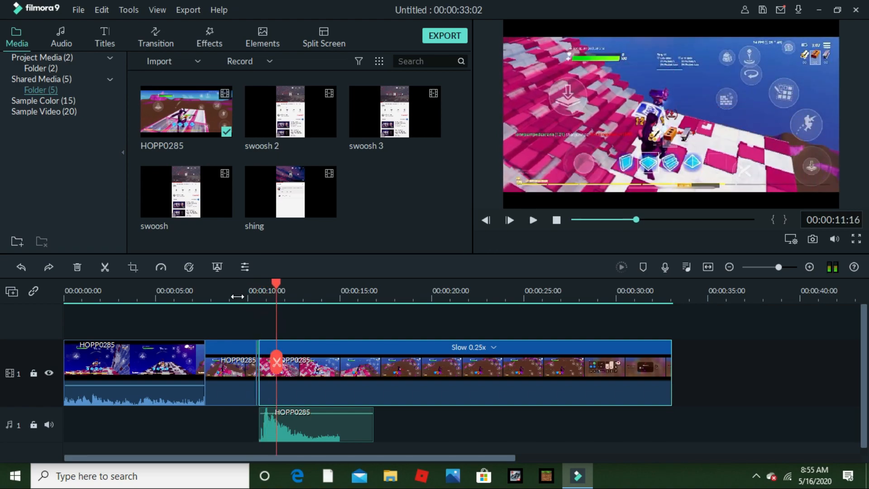
# Step: Scrub from 00:00:10:12 to 00:00:10:17 to examine how the shot frame lines up with the detached audio waveform
pyautogui.moveTo(278, 284); pyautogui.dragTo(256, 271)
pyautogui.click(338, 305)
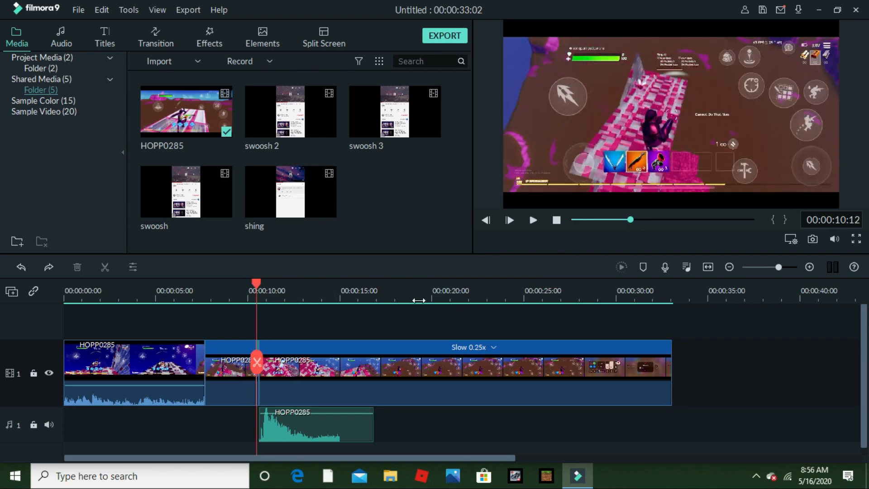
pyautogui.moveTo(345, 298); pyautogui.dragTo(529, 296)
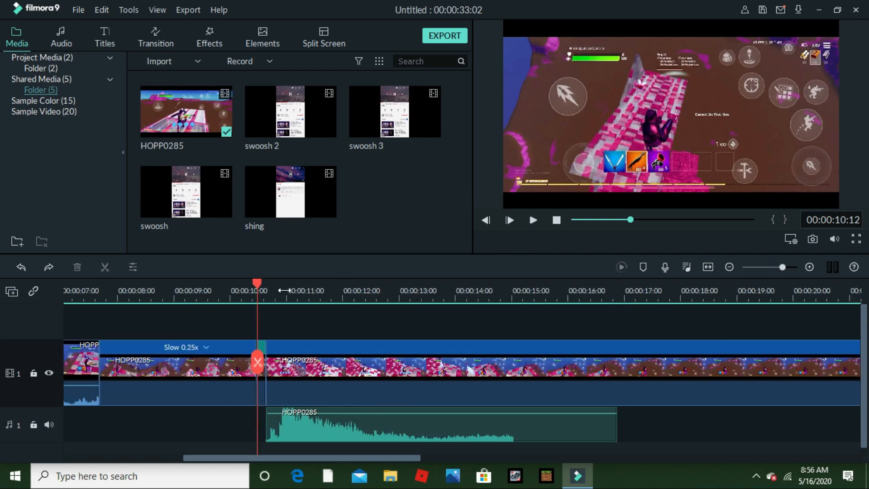
pyautogui.moveTo(255, 285); pyautogui.dragTo(269, 285)
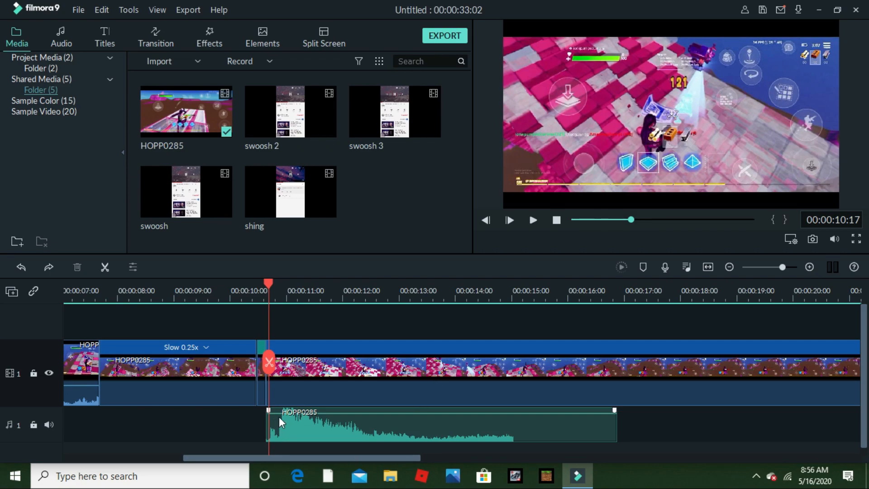
# Step: Try the swoosh 3 clip in the empty timeline area at 00:00:37:15 and undo its insertion
pyautogui.moveTo(525, 296); pyautogui.dragTo(326, 292)
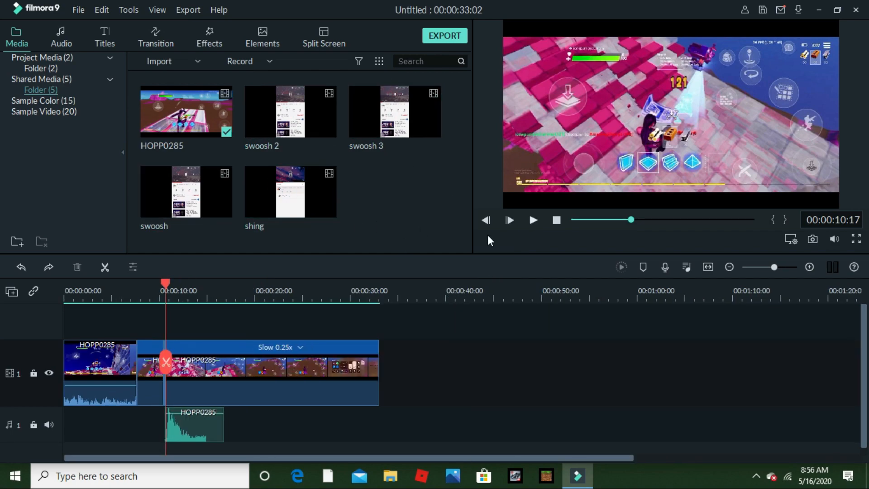
pyautogui.click(423, 293)
pyautogui.click(393, 112)
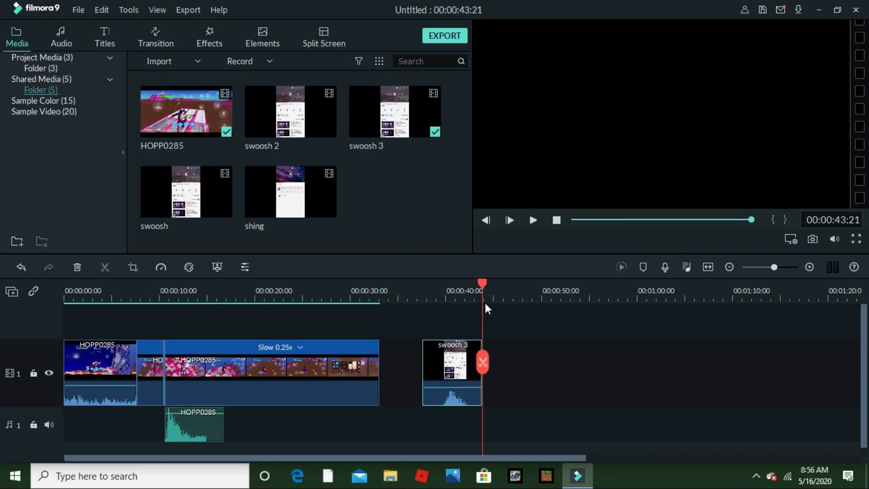
pyautogui.click(454, 290)
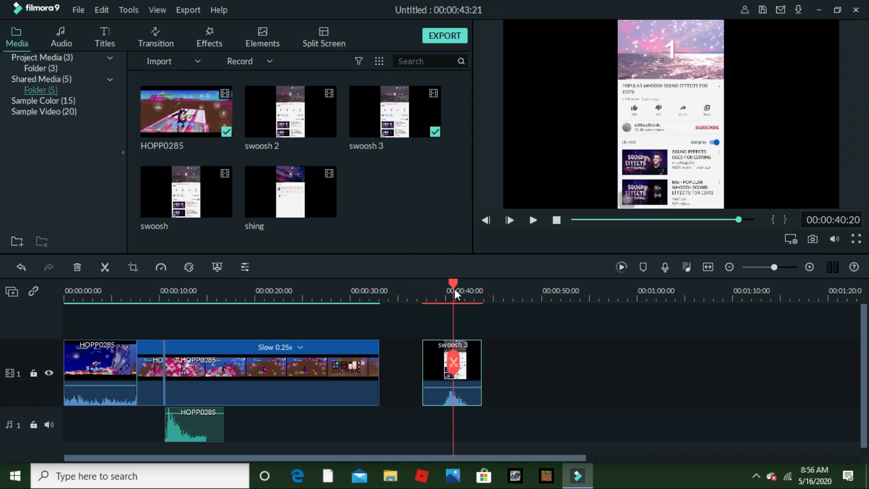
pyautogui.click(22, 266)
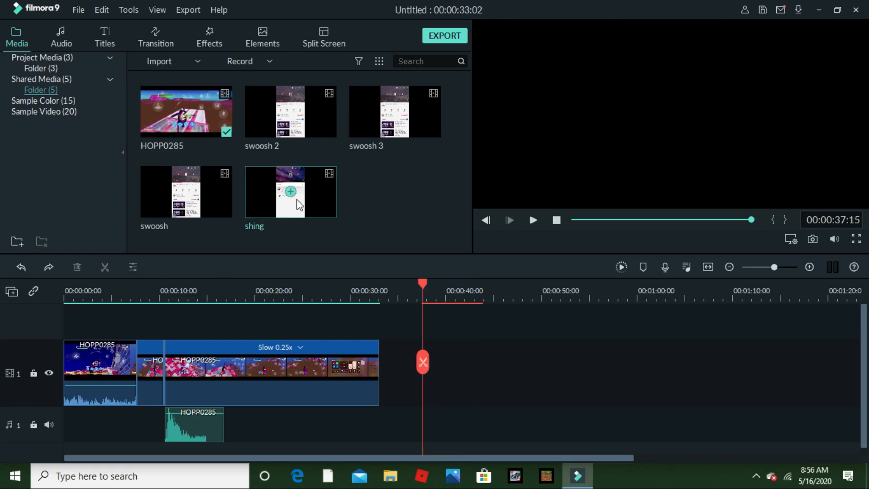
# Step: Add the swoosh 2 clip to the video track at 00:00:37:15 and play it to hear the sound effect
pyautogui.click(291, 111)
pyautogui.click(423, 291)
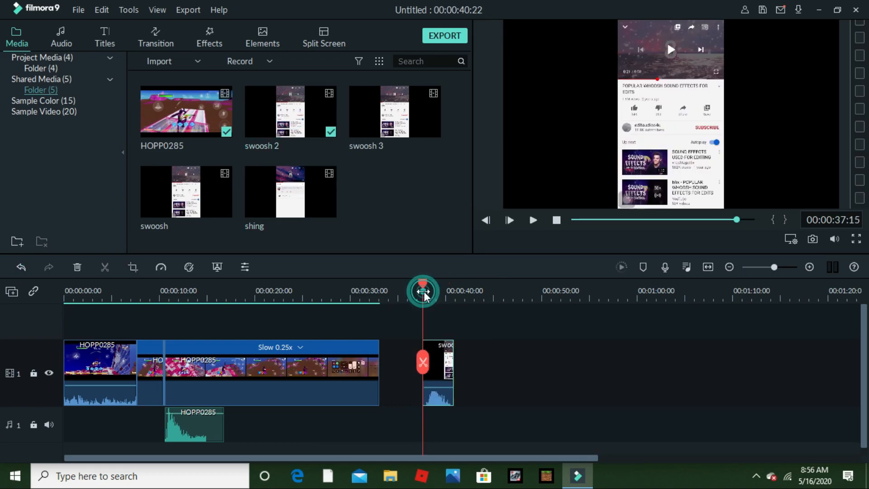
pyautogui.press('space')
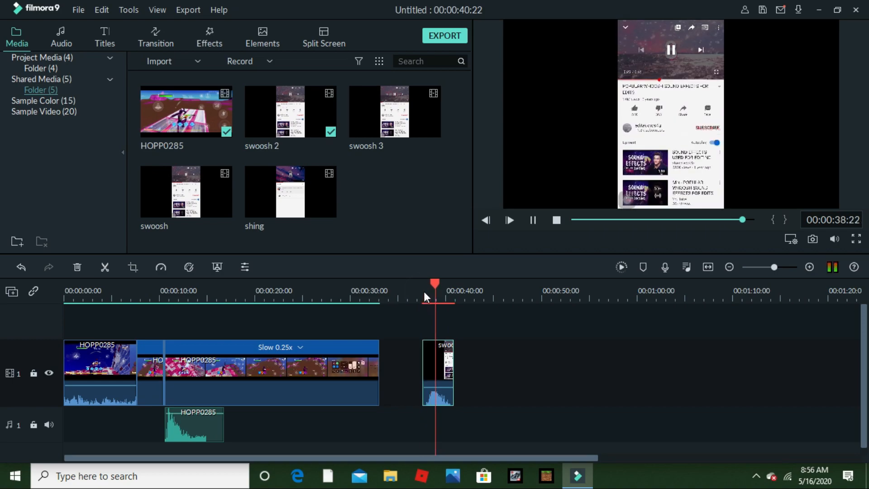
pyautogui.press('space')
# Step: Detach the audio from swoosh 2 and place it on the second audio track, aligned with the start of the HOPP0285 audio clip
pyautogui.click(431, 349)
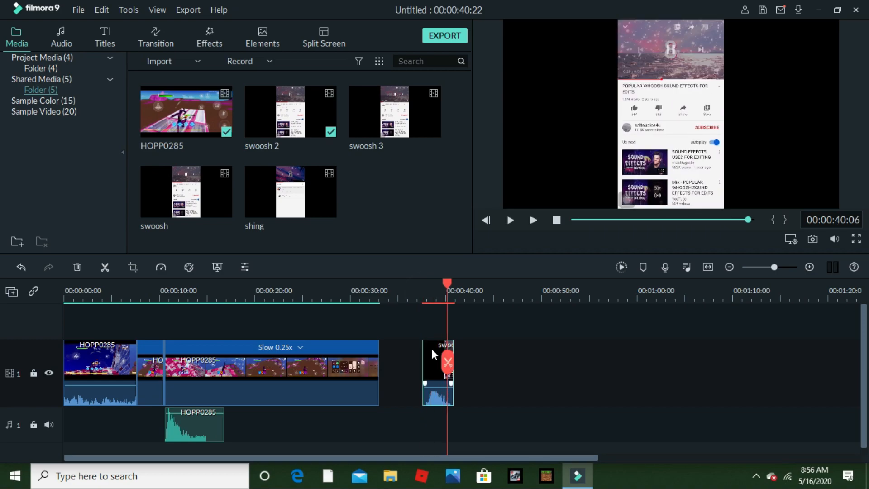
pyautogui.rightClick(427, 345)
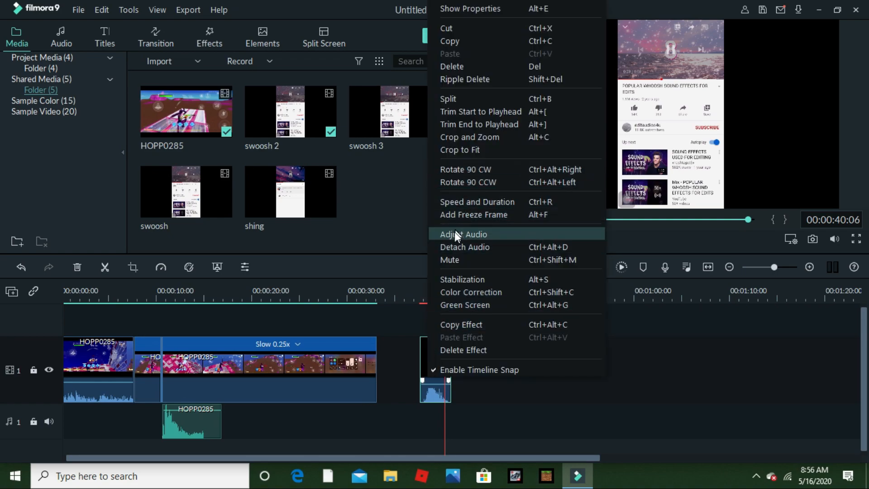
pyautogui.click(452, 247)
pyautogui.moveTo(429, 434); pyautogui.dragTo(174, 438)
# Step: Delete the leftover swoosh 2 video clip from the video track
pyautogui.rightClick(430, 344)
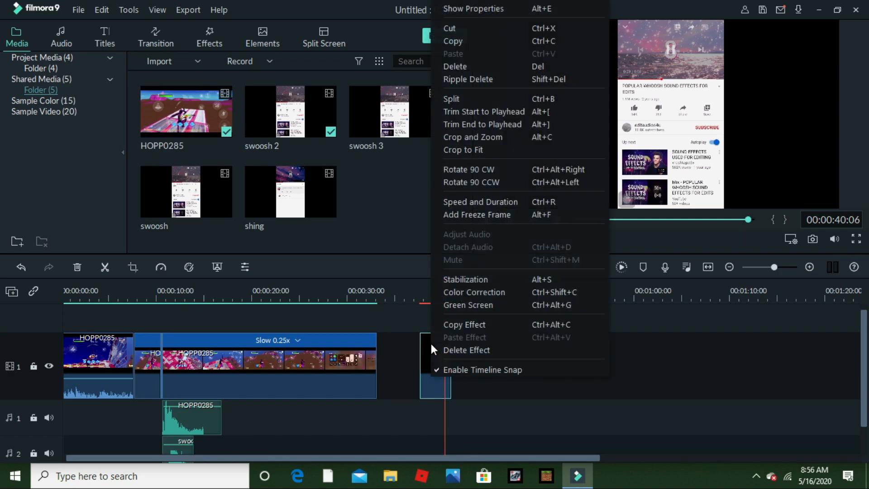
pyautogui.click(442, 64)
# Step: Locate the shot at 00:00:10:22 and shift the swoosh 2 audio earlier, to begin at about 00:00:10:00
pyautogui.click(162, 287)
pyautogui.moveTo(210, 284); pyautogui.dragTo(636, 341)
pyautogui.scroll(-1, 636, 337)
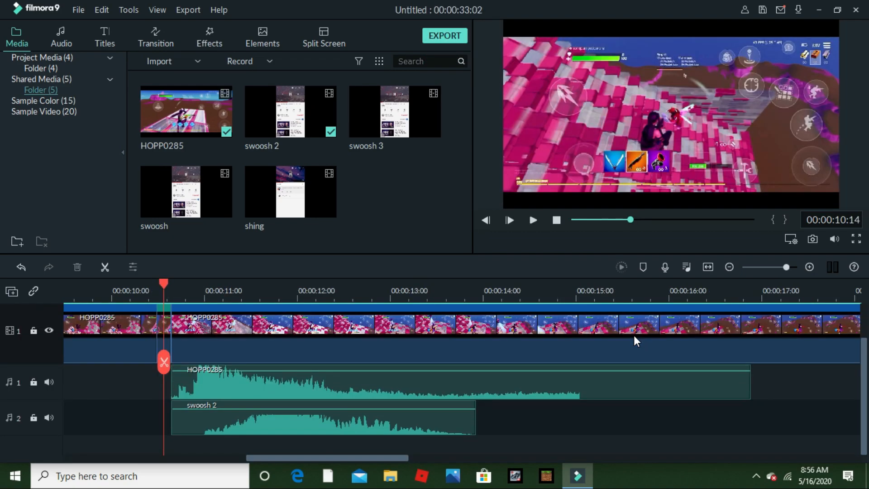
pyautogui.click(194, 290)
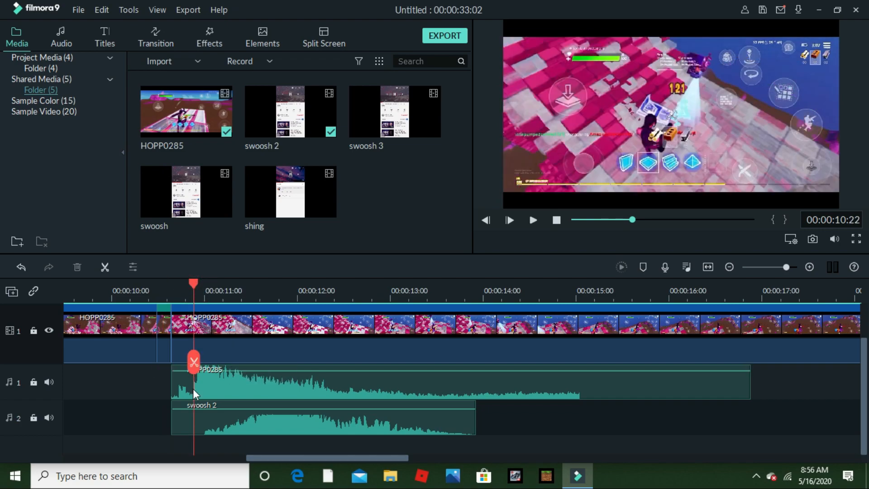
pyautogui.moveTo(303, 416); pyautogui.dragTo(198, 411)
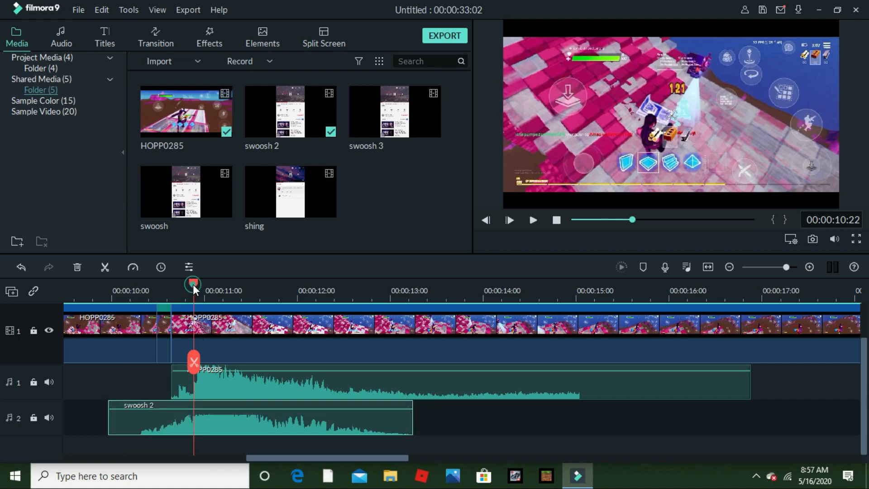
# Step: Raise the volume of the swoosh 2 audio clip and play the result from 00:00:09:23
pyautogui.moveTo(193, 284); pyautogui.dragTo(107, 327)
pyautogui.click(190, 408)
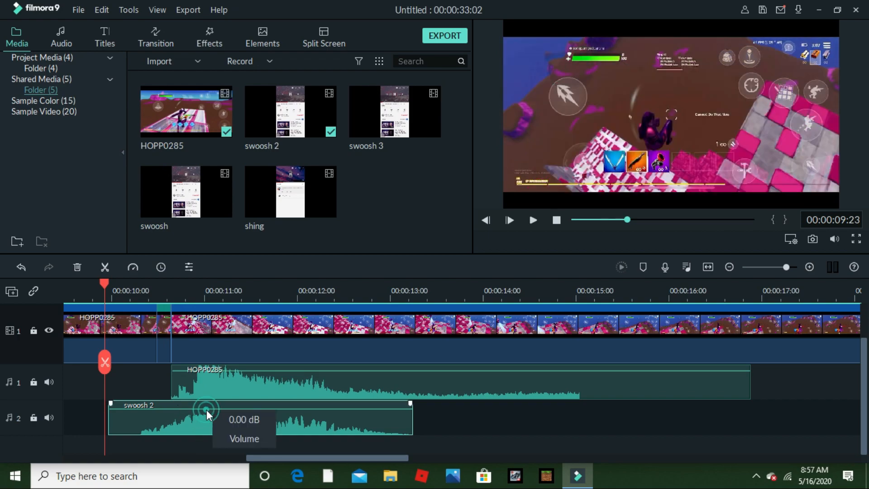
pyautogui.moveTo(206, 409); pyautogui.dragTo(206, 408)
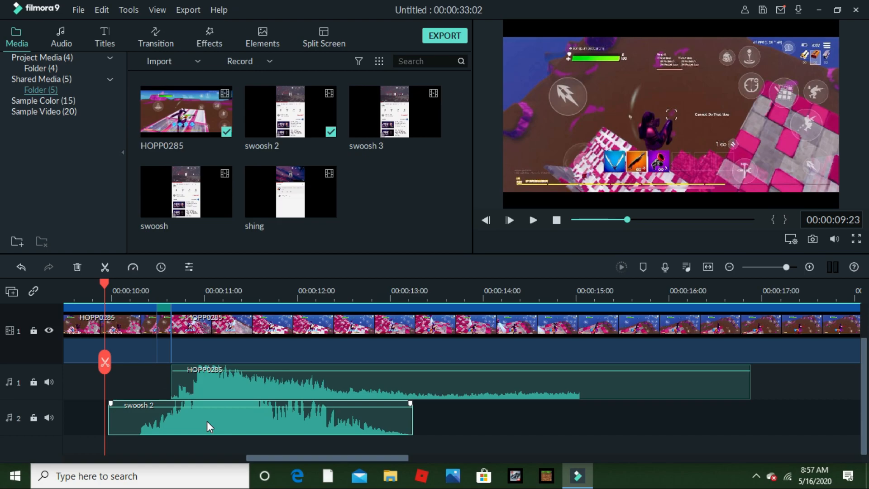
pyautogui.press('space')
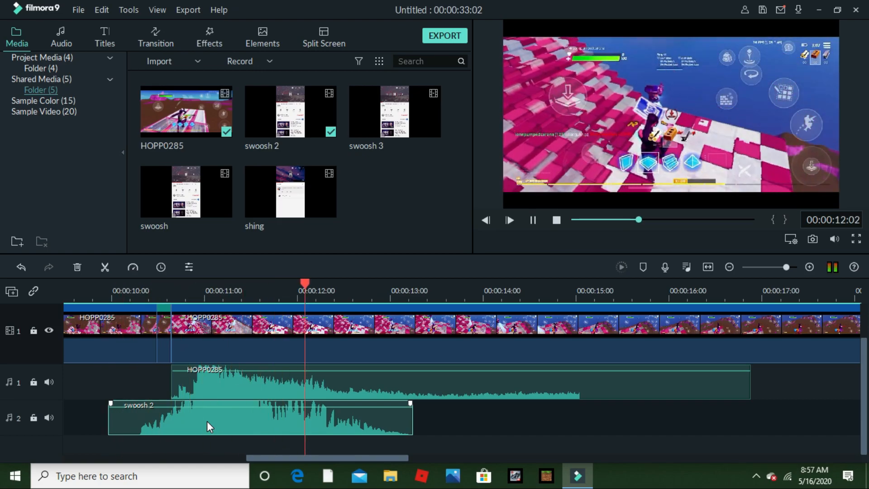
# Step: Stop the playback, move the playhead back to 00:00:07:09, and show the Basic transitions
pyautogui.press('space')
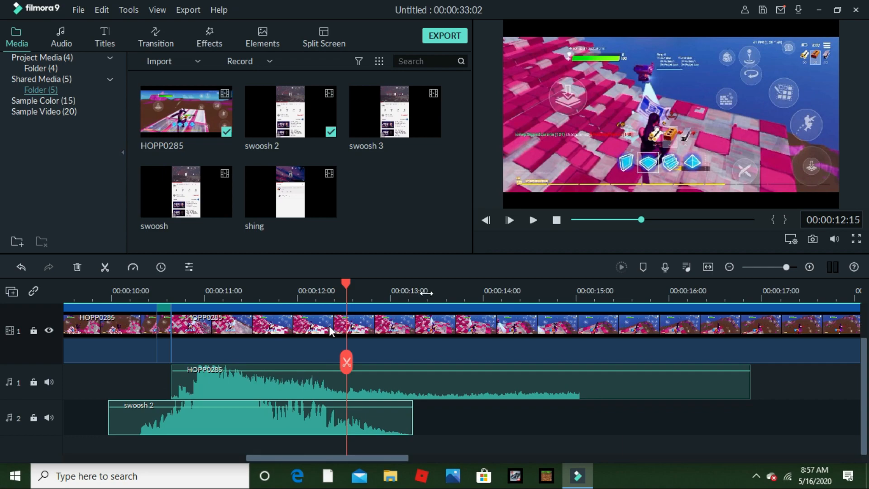
pyautogui.scroll(-4, 238, 312)
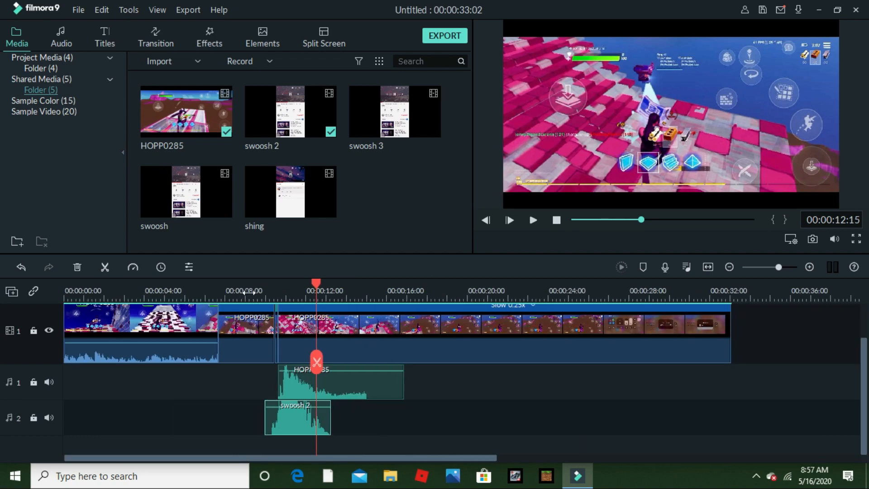
pyautogui.click(249, 291)
pyautogui.click(212, 291)
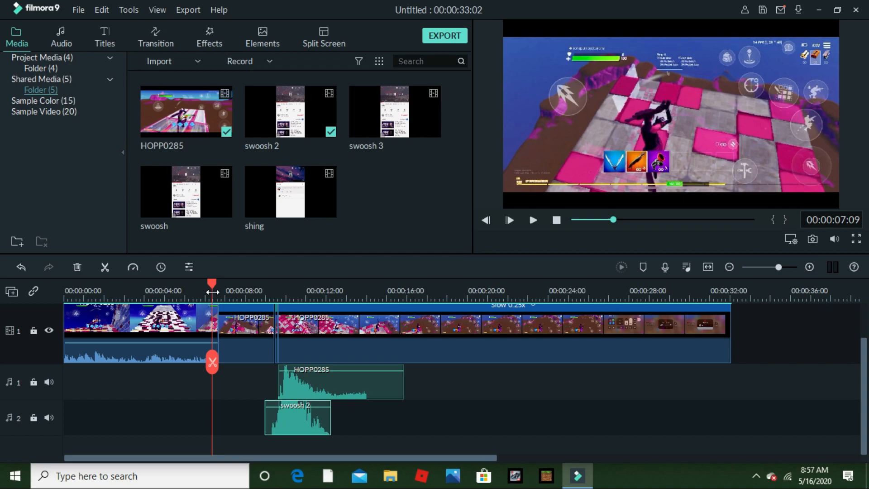
pyautogui.click(319, 332)
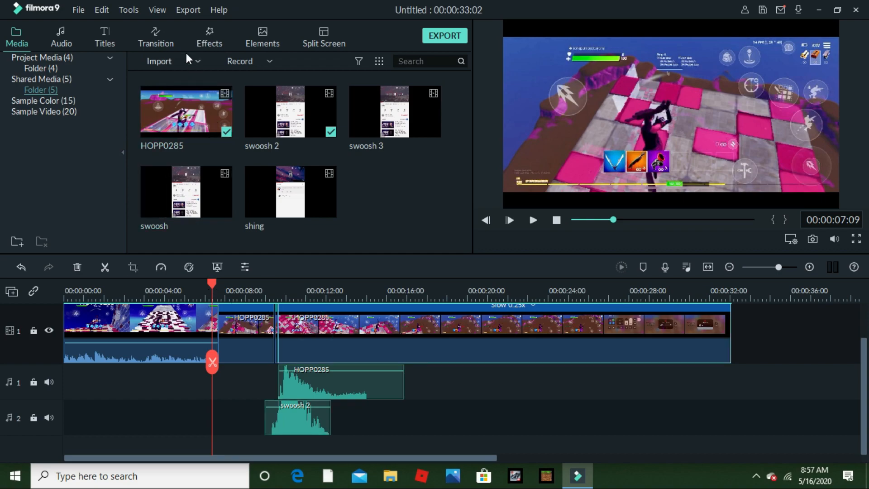
pyautogui.click(166, 47)
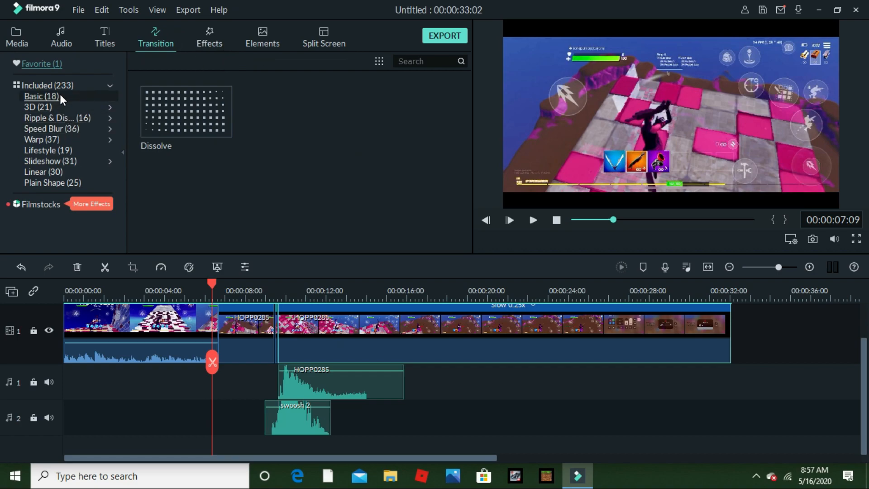
pyautogui.click(60, 97)
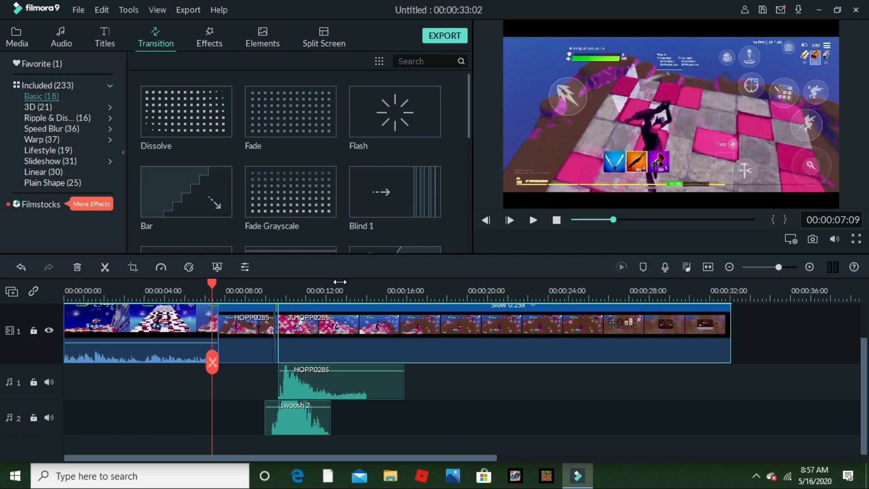
# Step: Play the shot from 00:00:10:10 and split the last HOPP0285 video clip at 00:00:12:00
pyautogui.click(264, 294)
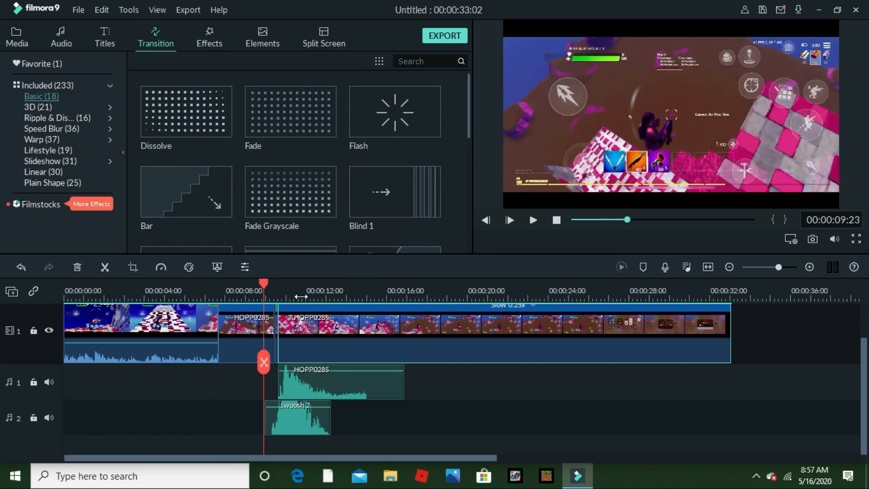
pyautogui.click(300, 296)
pyautogui.click(274, 299)
pyautogui.press('space')
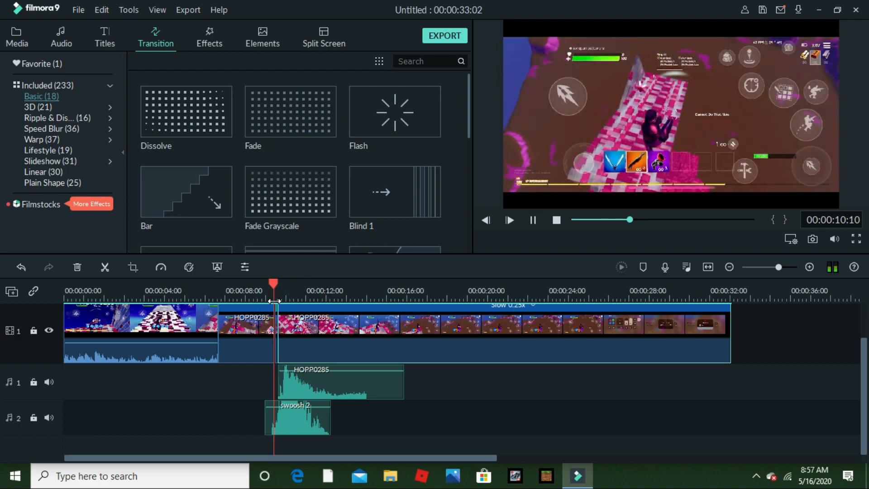
pyautogui.press('space')
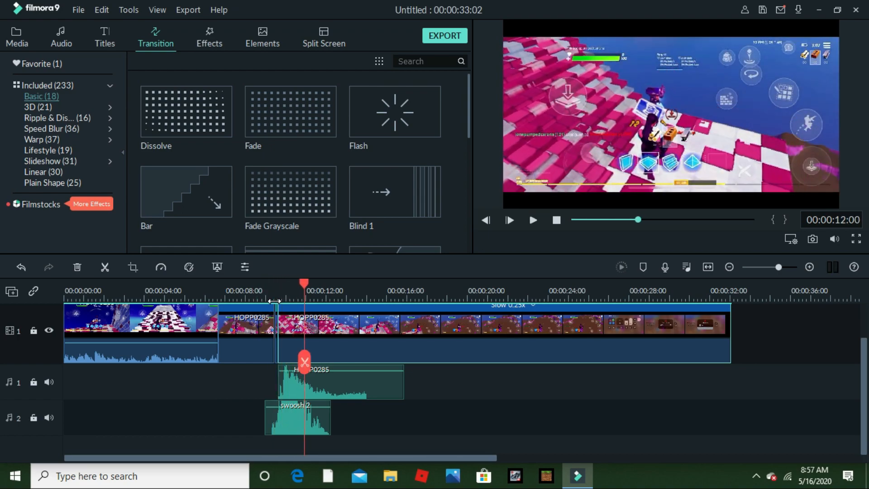
pyautogui.moveTo(322, 293); pyautogui.dragTo(402, 300)
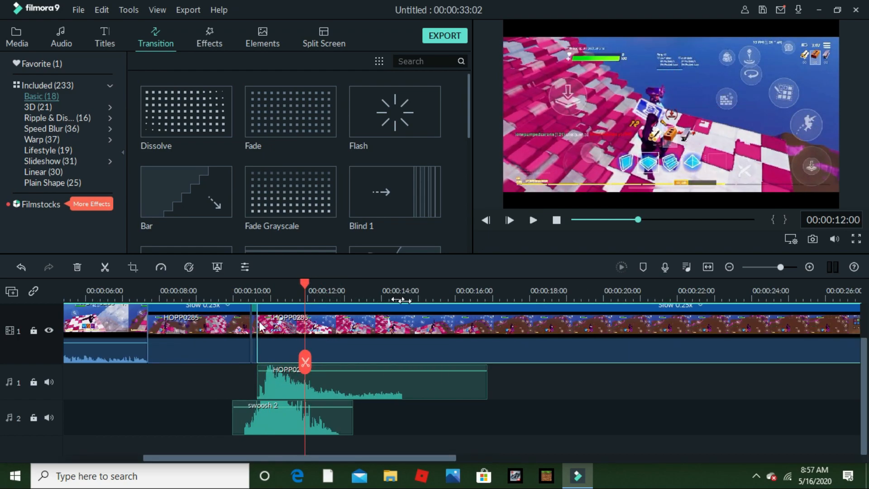
pyautogui.click(256, 321)
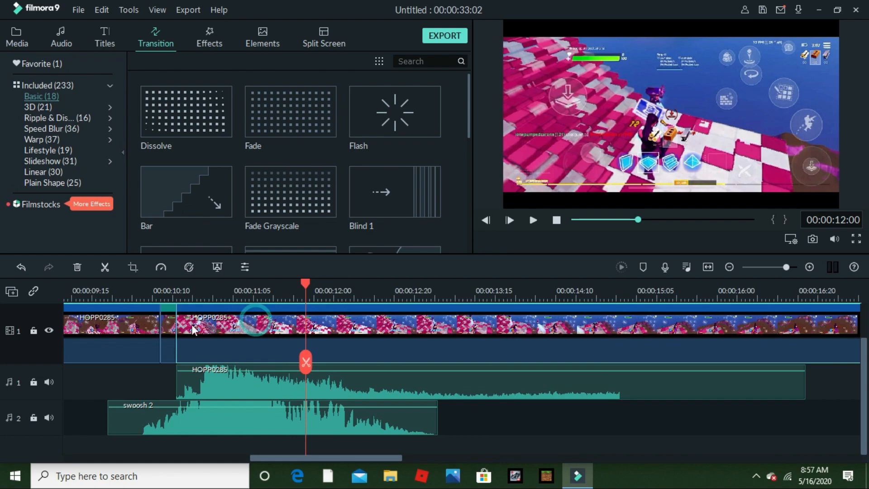
pyautogui.click(105, 267)
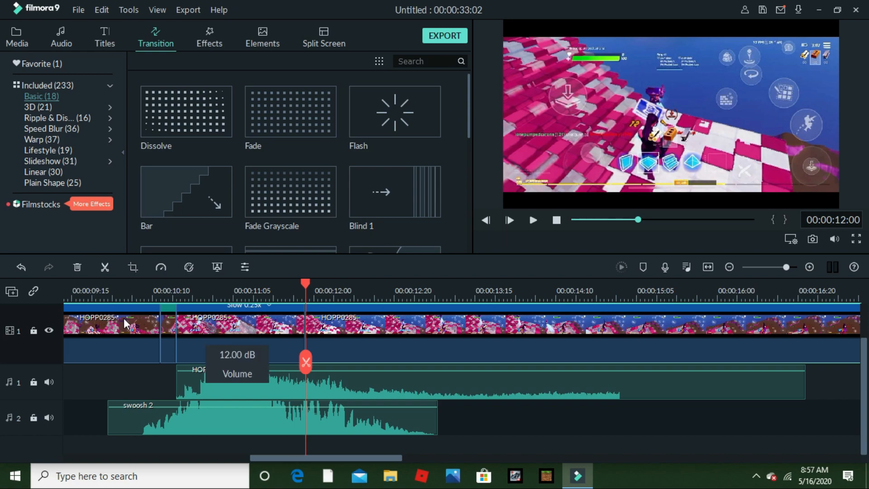
# Step: In Color Correction for the HOPP0285 segment from 00:00:10:16 to 00:00:12:00, raise Highlights to maximum, Shadows to 100 and Whites nearly to maximum
pyautogui.click(173, 285)
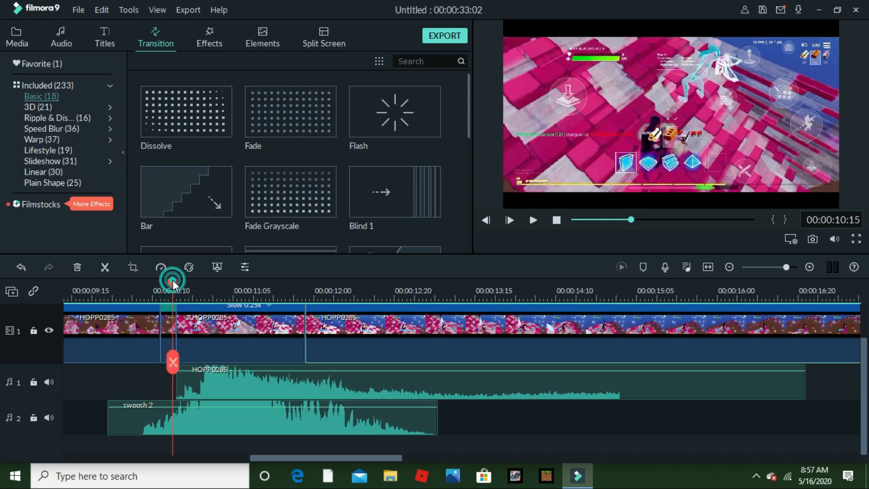
pyautogui.click(177, 284)
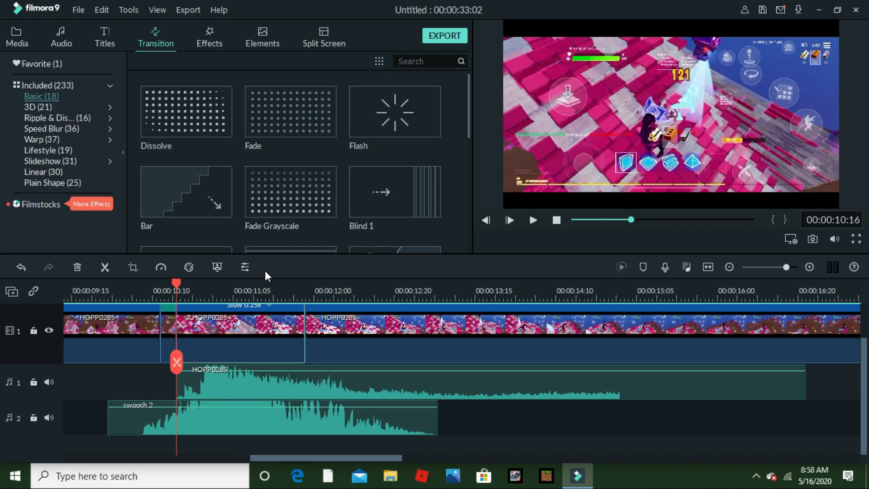
pyautogui.rightClick(247, 338)
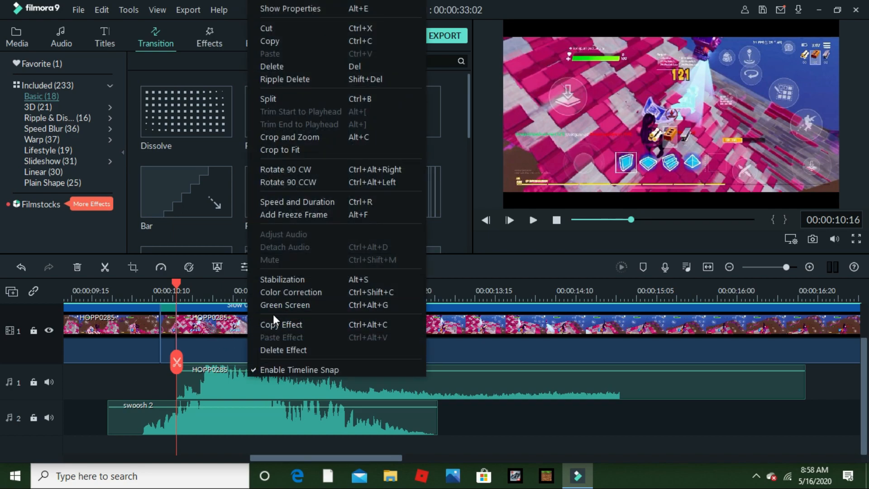
pyautogui.click(278, 294)
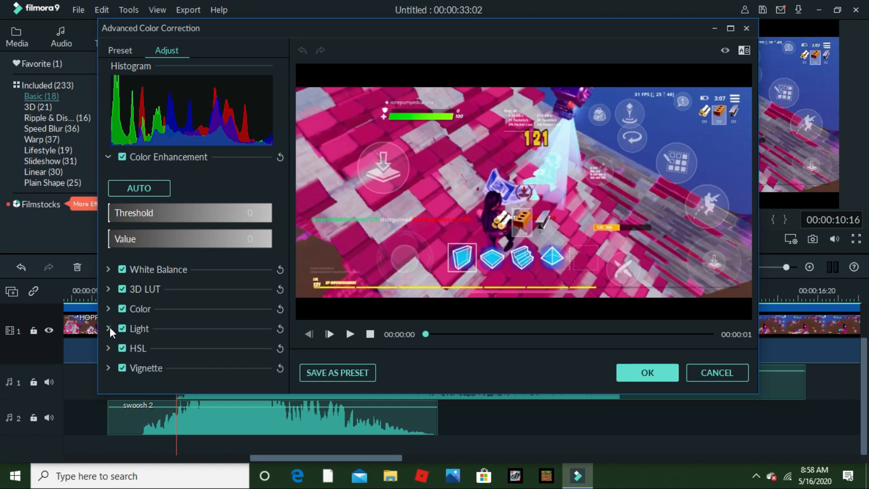
pyautogui.click(108, 328)
pyautogui.click(193, 363)
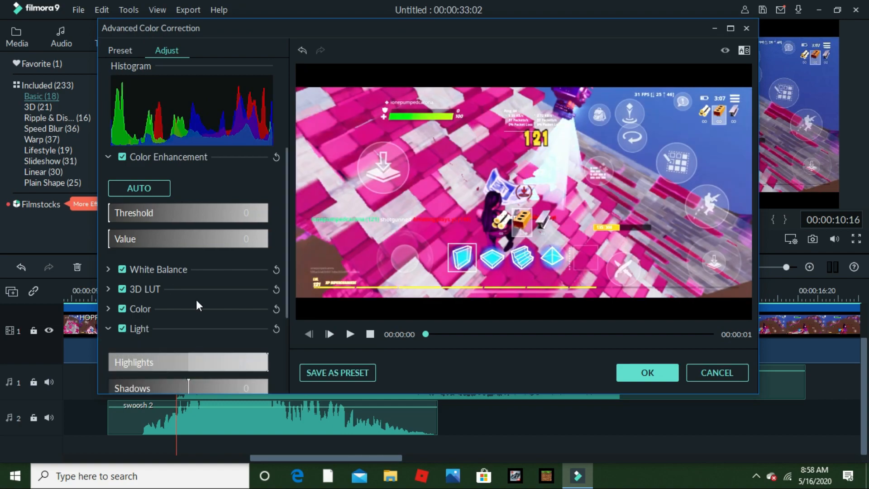
pyautogui.scroll(-1, 197, 308)
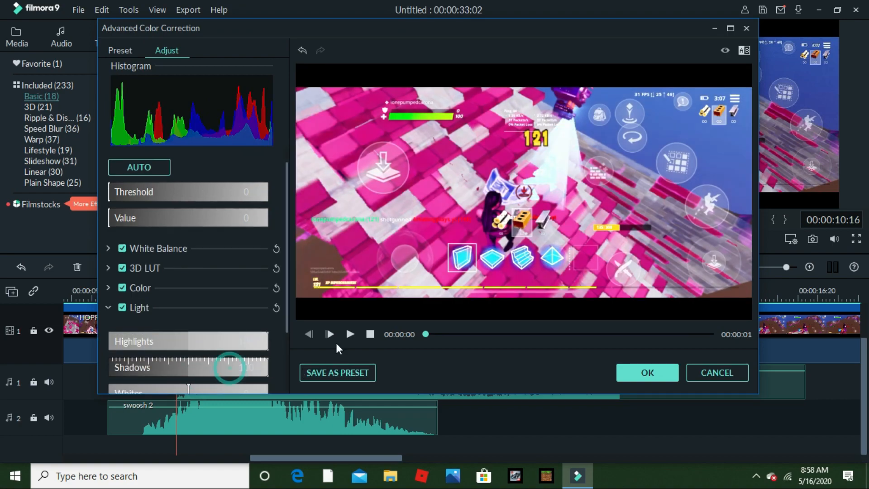
pyautogui.scroll(-2, 221, 295)
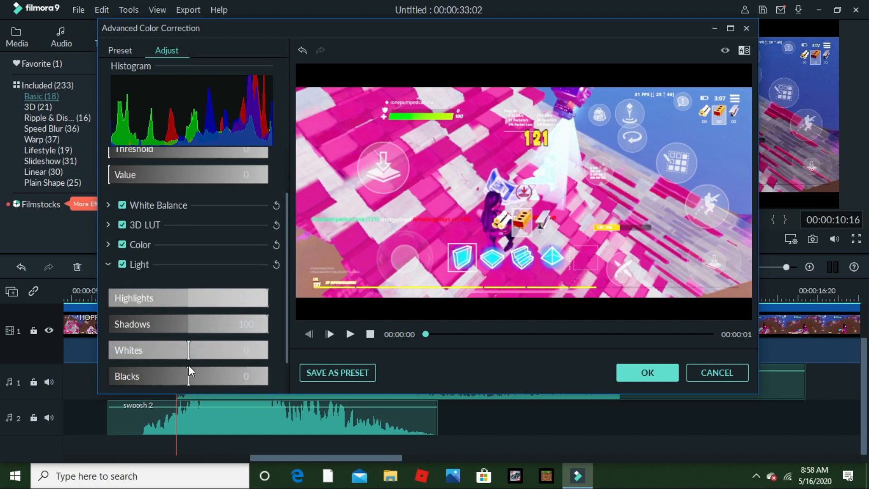
pyautogui.click(263, 356)
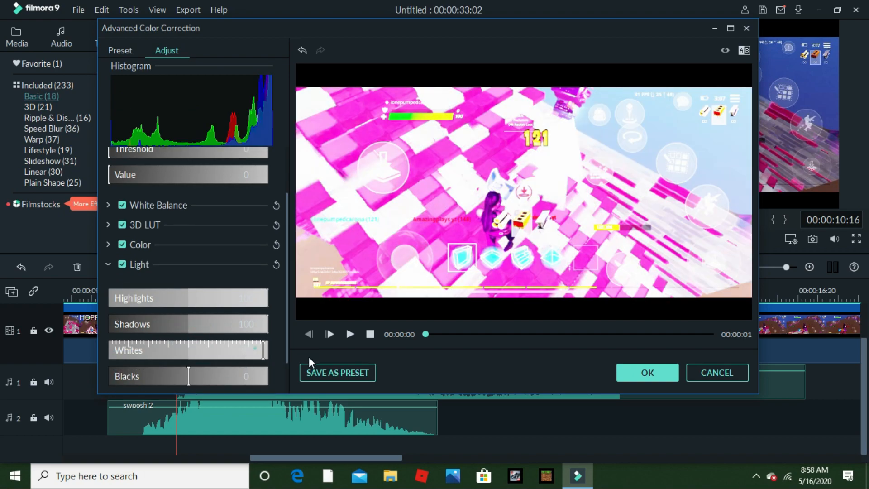
# Step: Raise the segment's Exposure to 100 and apply the color correction
pyautogui.click(107, 245)
pyautogui.moveTo(272, 295); pyautogui.dragTo(286, 295)
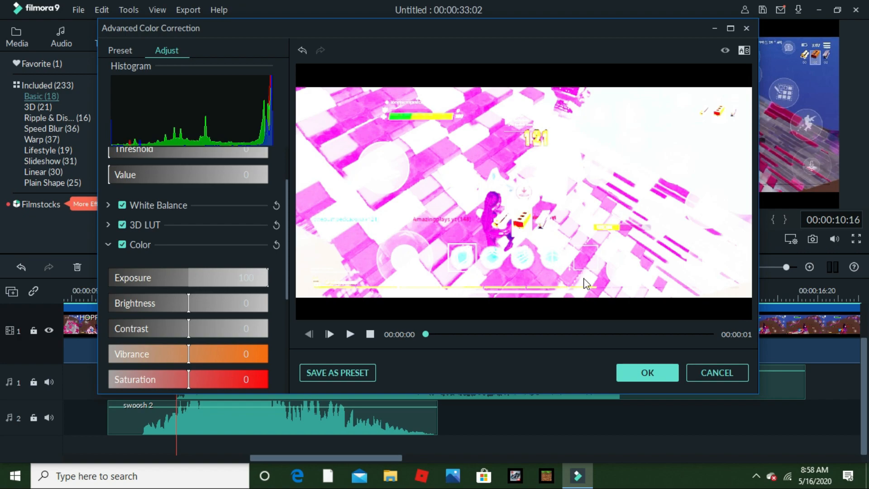
pyautogui.click(652, 368)
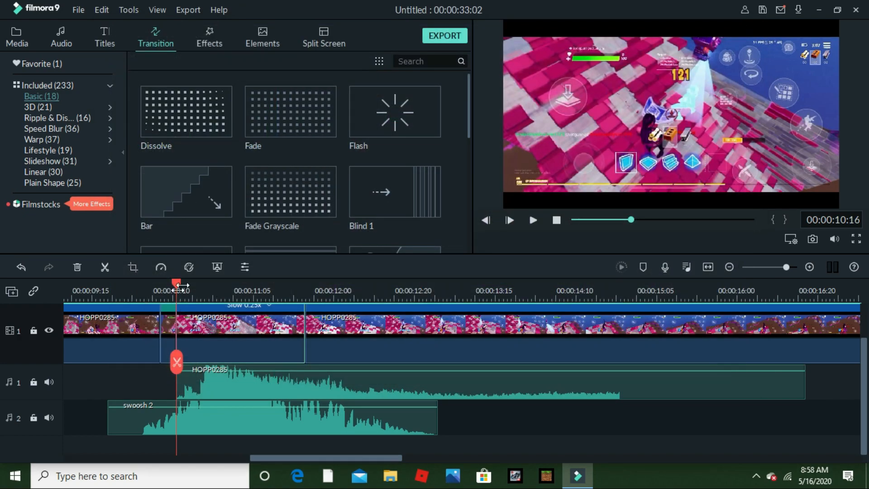
# Step: Play the color-corrected segment from 00:00:10:16 to check the flash at the shot
pyautogui.click(151, 290)
pyautogui.press('space')
pyautogui.click(176, 280)
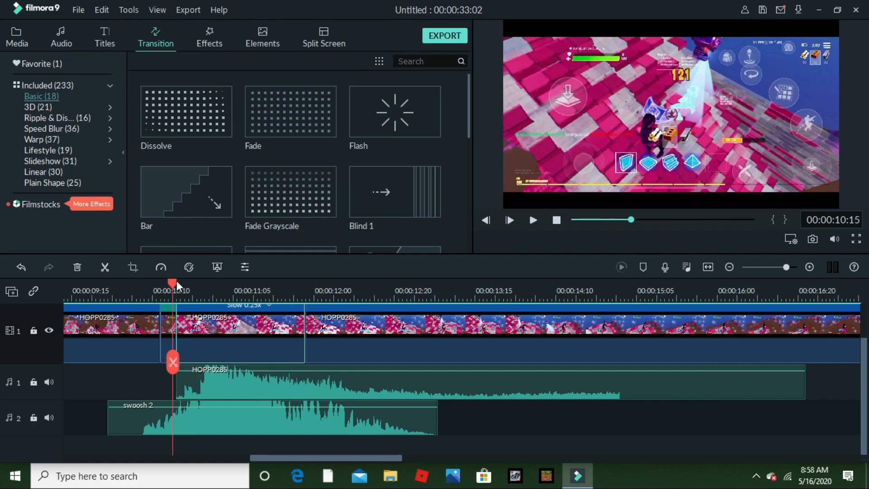
pyautogui.click(178, 280)
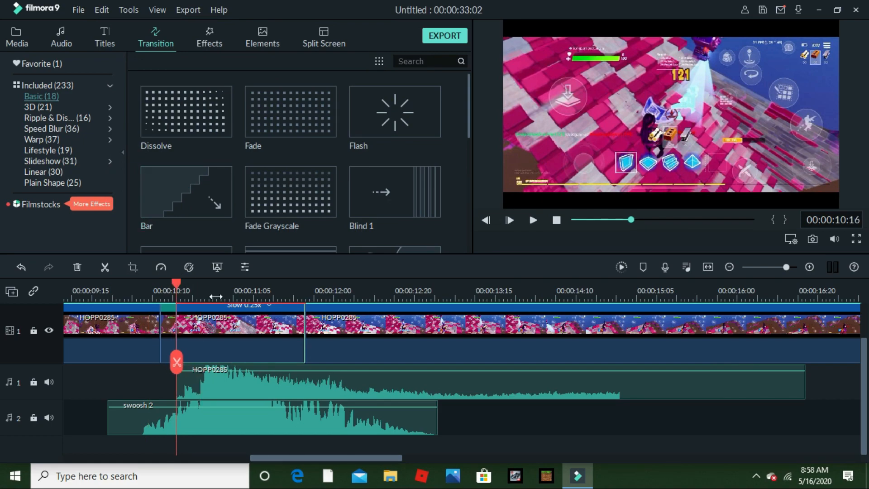
pyautogui.press('space')
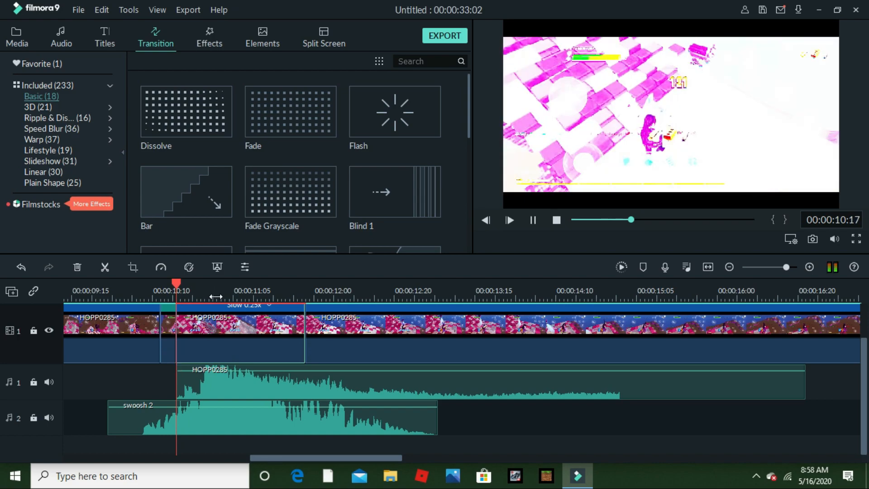
pyautogui.click(243, 330)
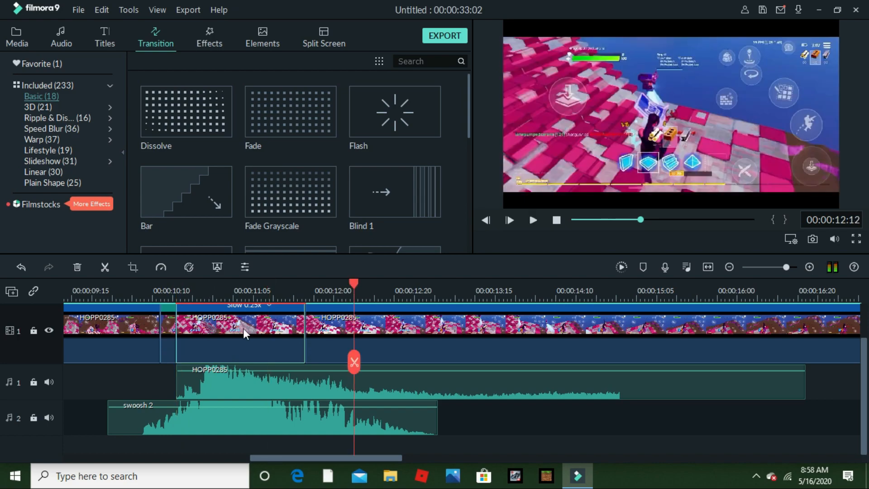
# Step: Add a Dissolve transition at the 00:00:12:00 cut and extend it so it starts at the beginning of the color-corrected segment
pyautogui.moveTo(186, 109)
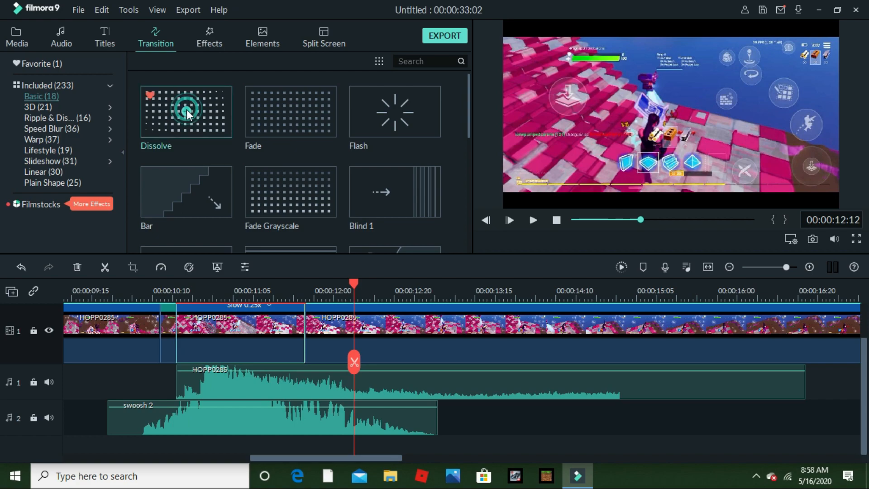
pyautogui.moveTo(186, 110); pyautogui.dragTo(285, 331)
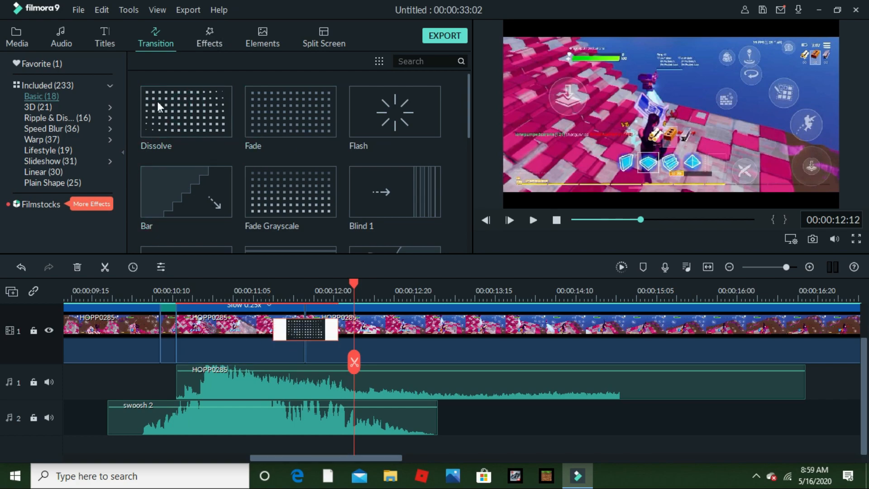
pyautogui.moveTo(158, 126)
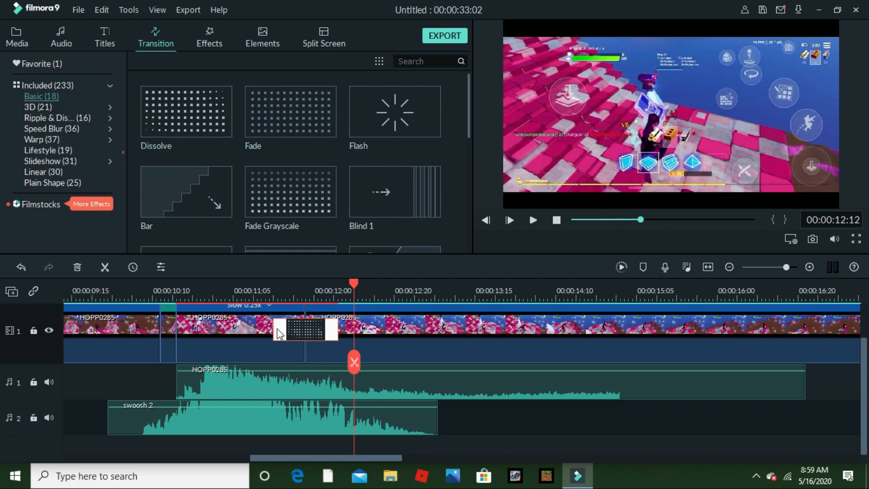
pyautogui.moveTo(276, 334); pyautogui.dragTo(176, 334)
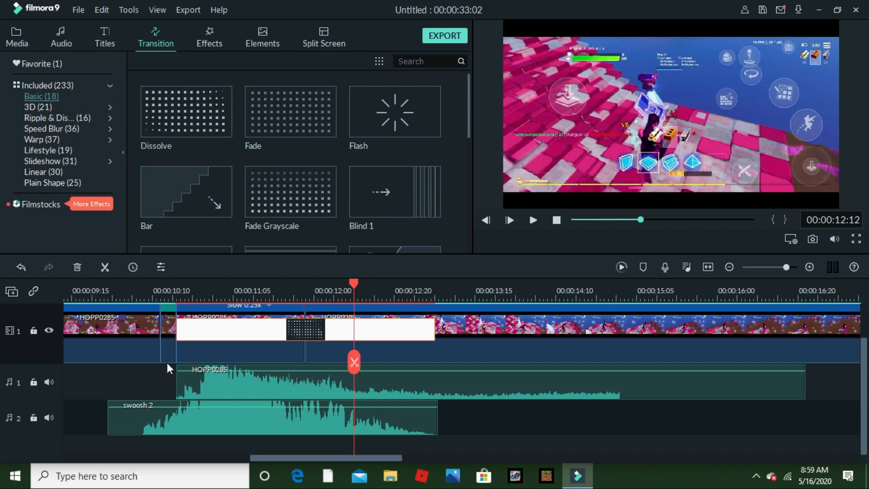
# Step: Render the timeline preview and play the dissolving flash from shortly before the swoosh 2 audio begins
pyautogui.click(184, 295)
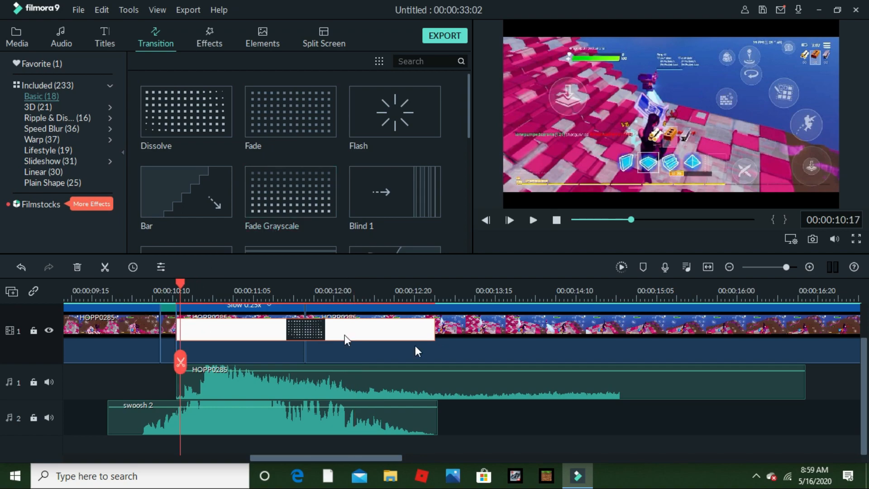
pyautogui.click(622, 267)
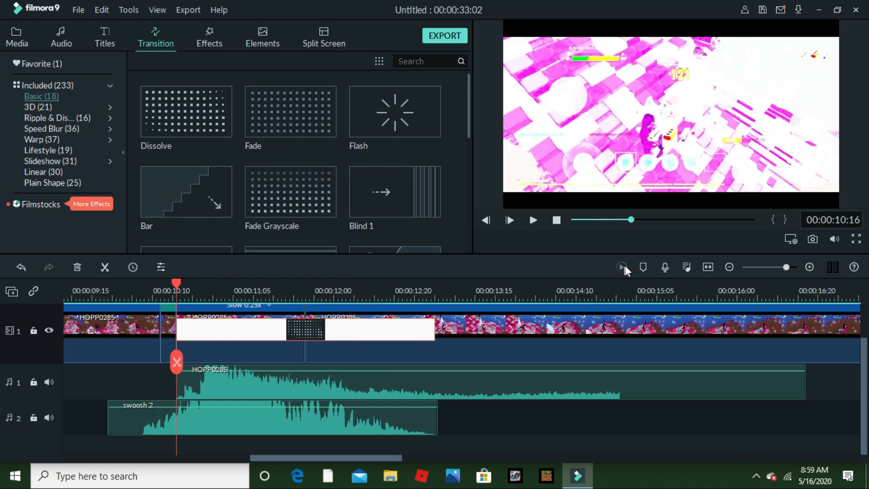
pyautogui.moveTo(674, 287); pyautogui.dragTo(464, 319)
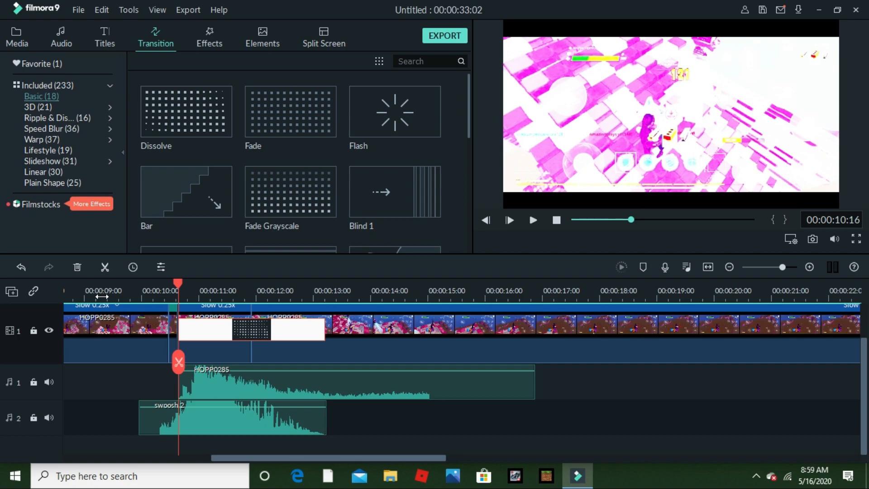
pyautogui.moveTo(177, 283); pyautogui.dragTo(132, 290)
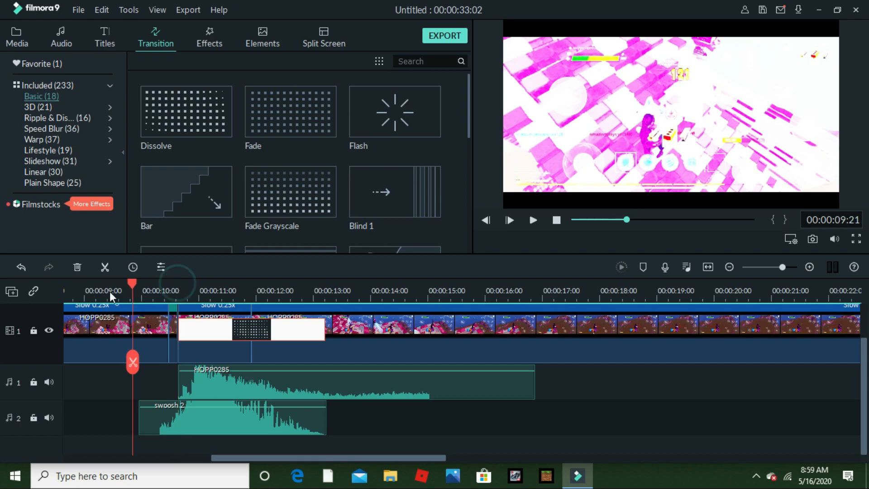
pyautogui.click(107, 291)
pyautogui.press('space')
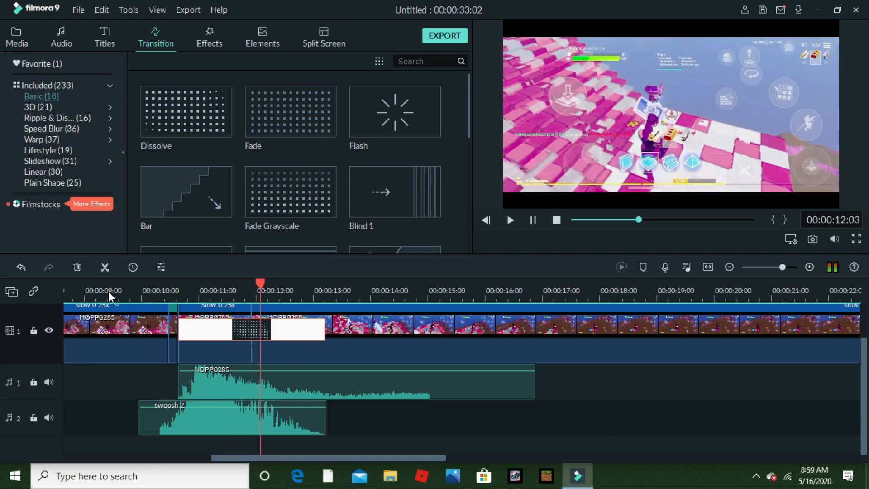
# Step: Replay the dissolving flash from just after 00:00:10:00 and check it back to 00:00:10:16
pyautogui.click(151, 291)
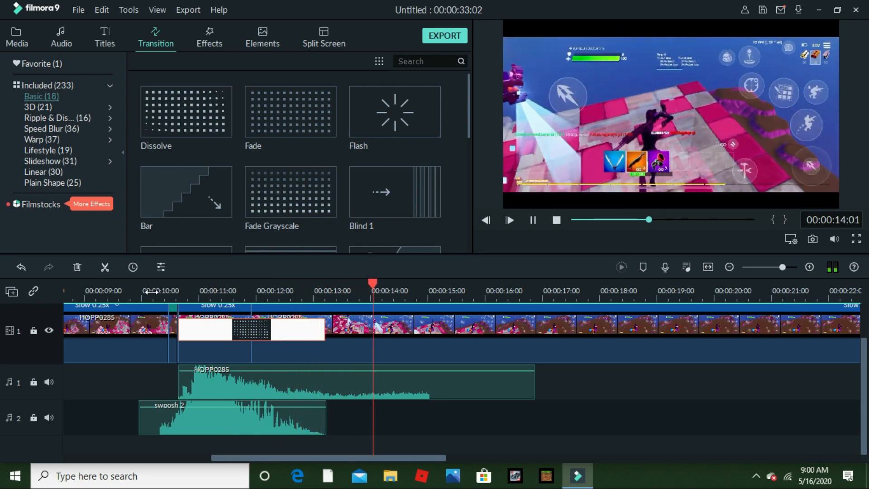
pyautogui.press('space')
pyautogui.click(215, 288)
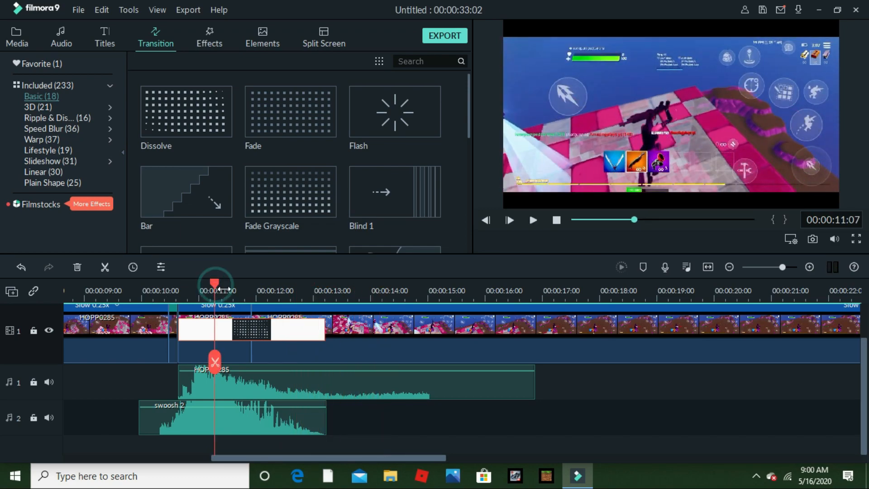
pyautogui.moveTo(212, 287); pyautogui.dragTo(222, 288)
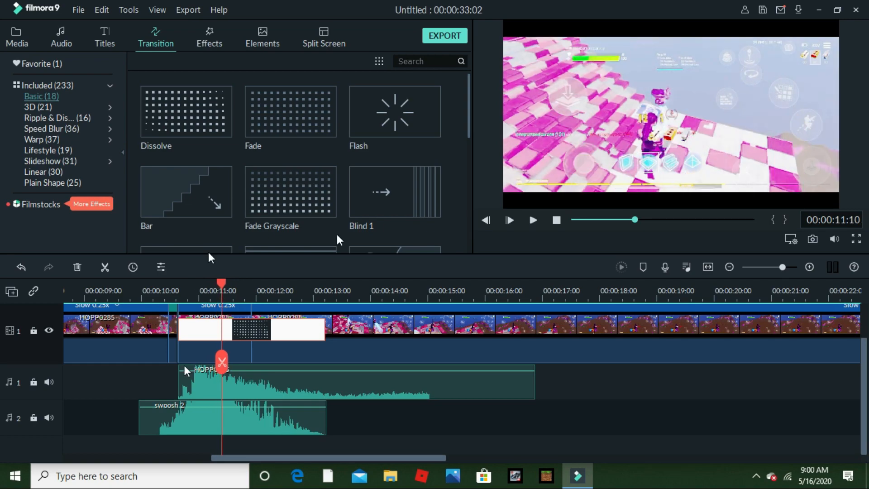
pyautogui.click(150, 295)
pyautogui.press('space')
pyautogui.click(236, 285)
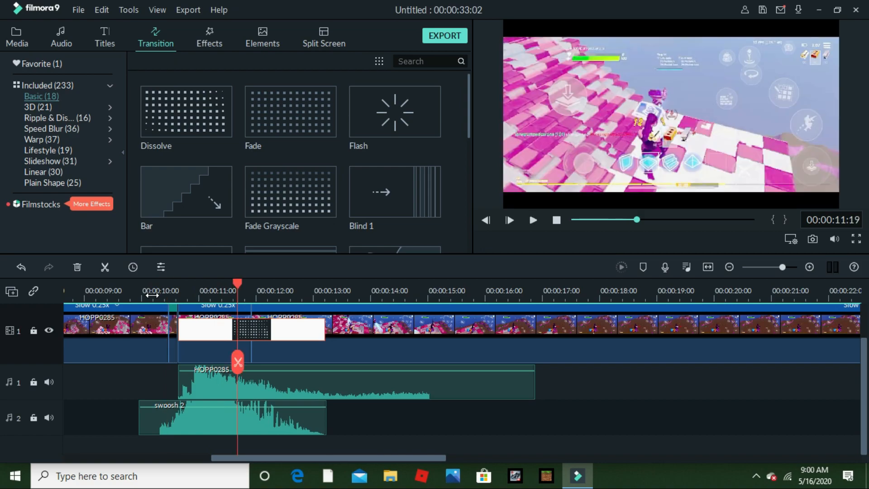
pyautogui.moveTo(236, 285); pyautogui.dragTo(179, 292)
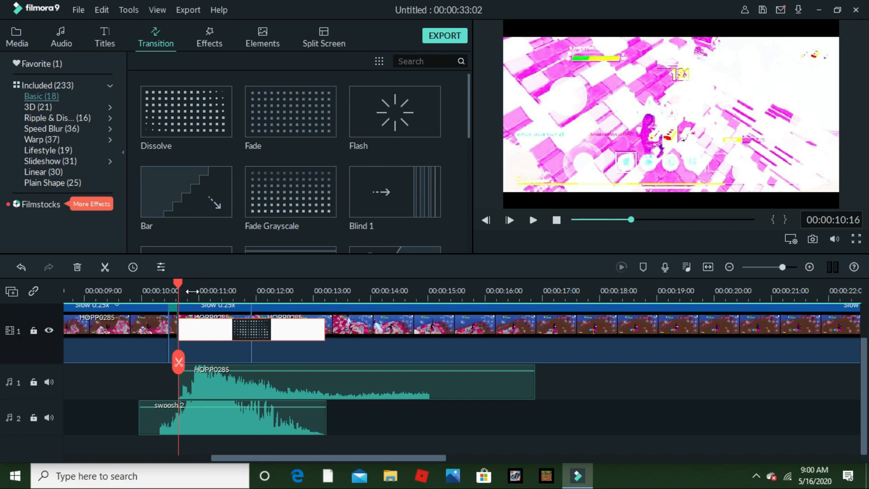
# Step: Play the flash up close, starting a few frames before the color-corrected segment
pyautogui.scroll(1, 235, 334)
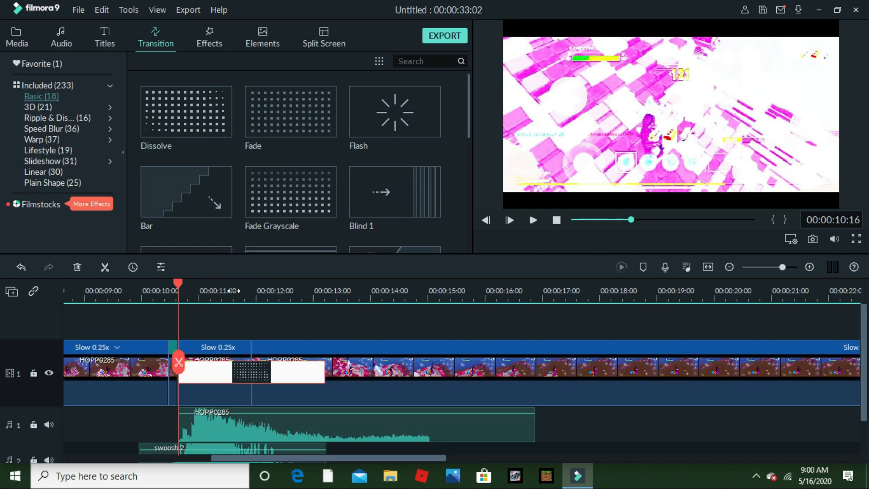
pyautogui.scroll(3, 196, 305)
pyautogui.moveTo(183, 292); pyautogui.dragTo(142, 299)
pyautogui.press('space')
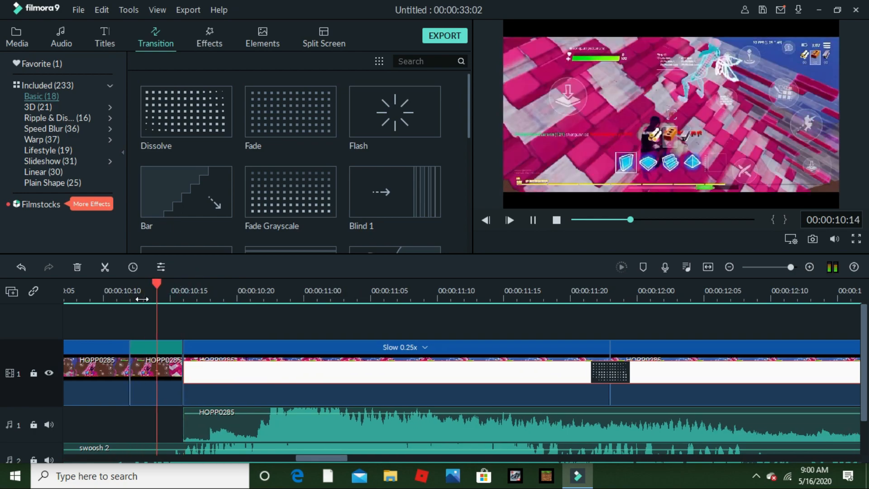
pyautogui.press('space')
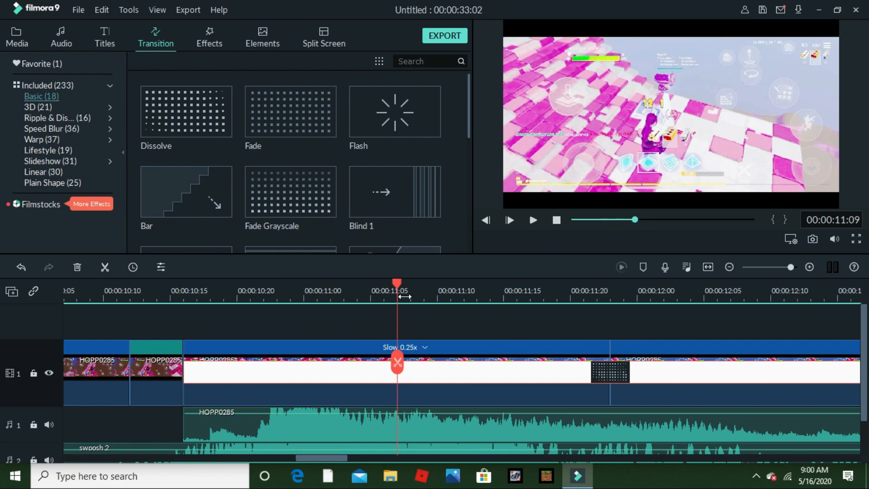
# Step: Add the Chaos 2 shake filter above the clip at 00:00:10:16, the start of the color-corrected segment
pyautogui.moveTo(404, 296); pyautogui.dragTo(190, 344)
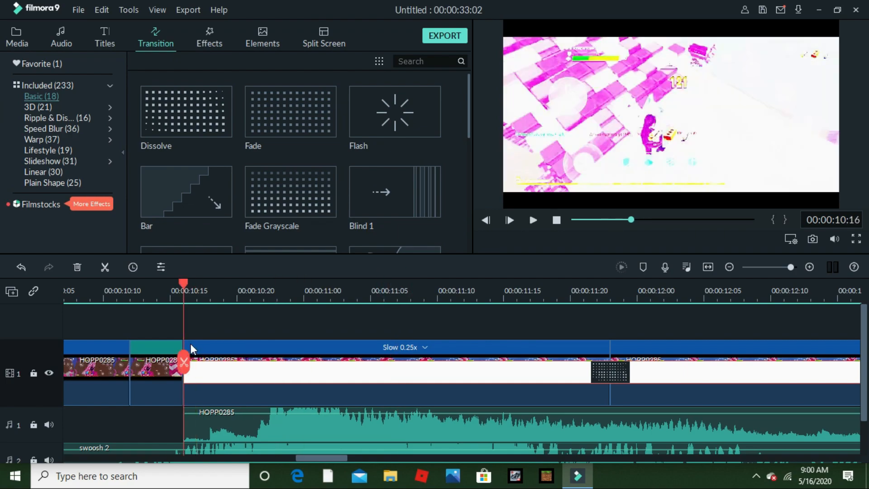
pyautogui.moveTo(467, 290); pyautogui.dragTo(265, 299)
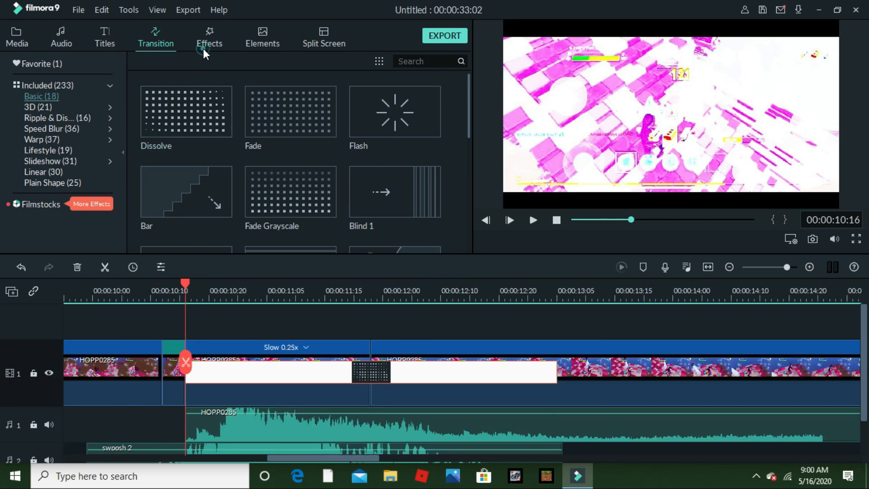
pyautogui.click(202, 51)
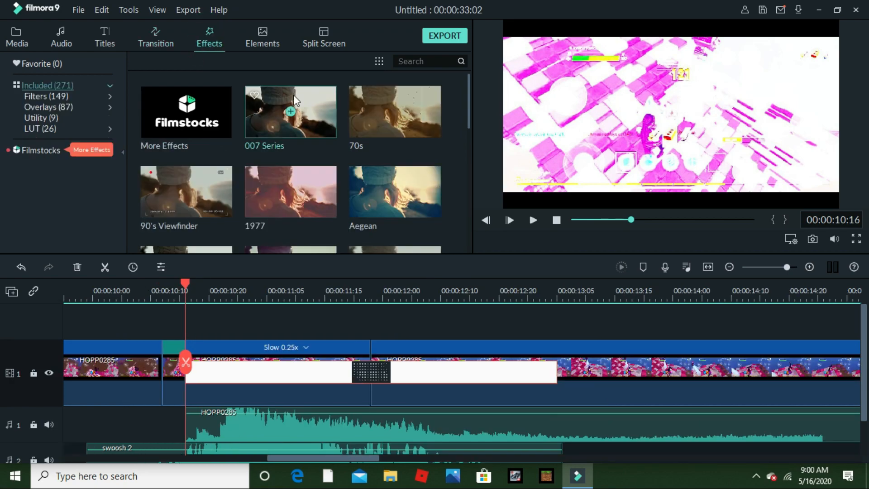
pyautogui.click(111, 96)
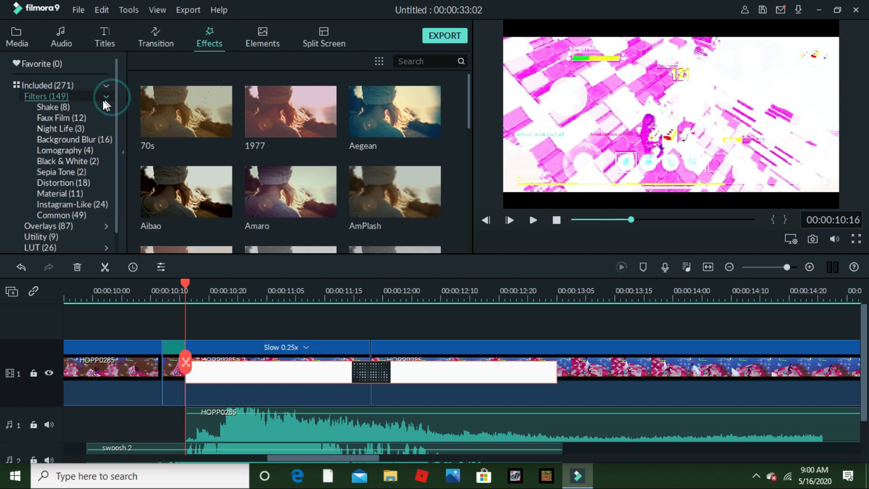
pyautogui.click(73, 105)
pyautogui.scroll(-2, 271, 208)
pyautogui.scroll(2, 311, 195)
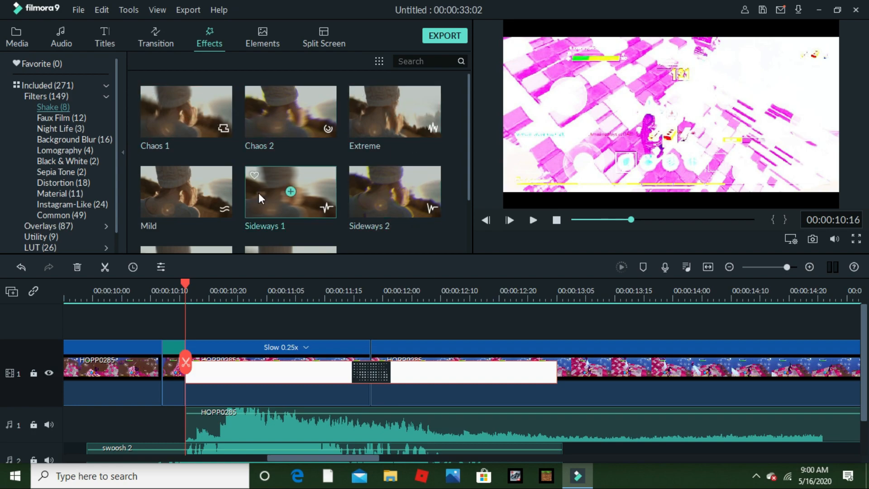
pyautogui.scroll(-2, 259, 194)
pyautogui.scroll(2, 259, 194)
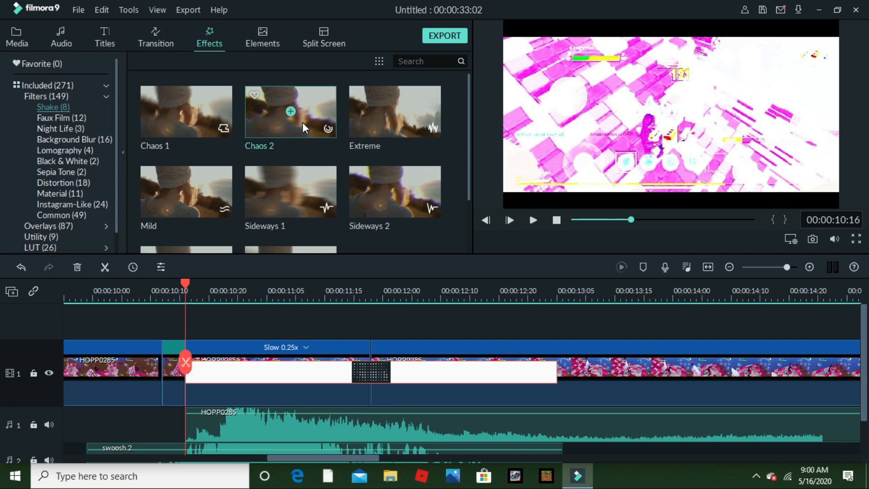
pyautogui.click(291, 111)
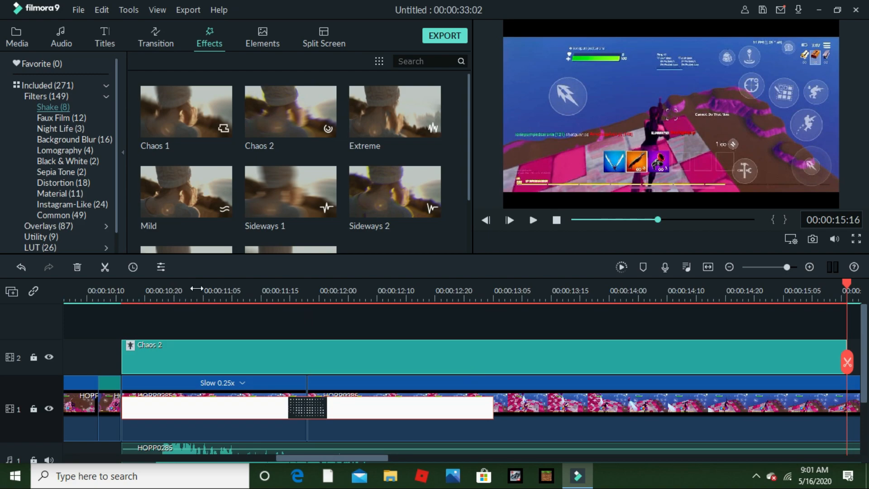
# Step: Split the Chaos 2 effect at 00:00:11:12 and review the first part's settings
pyautogui.click(244, 291)
pyautogui.click(178, 355)
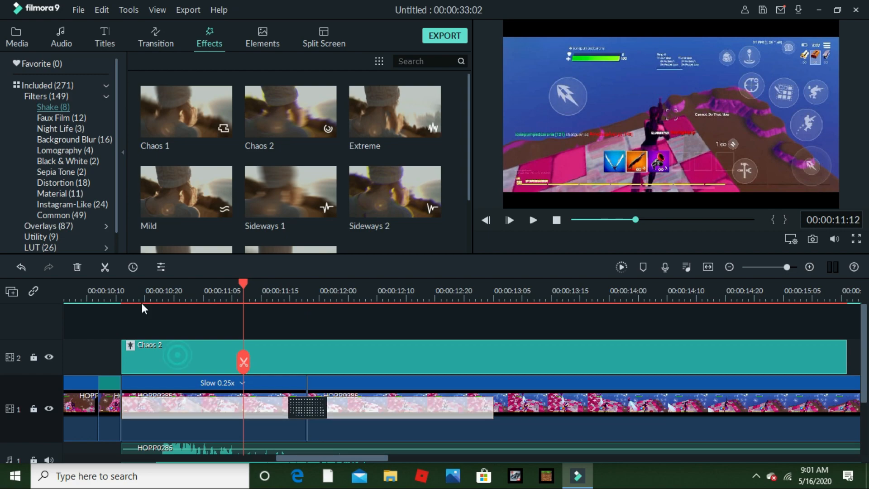
pyautogui.click(108, 264)
pyautogui.doubleClick(197, 353)
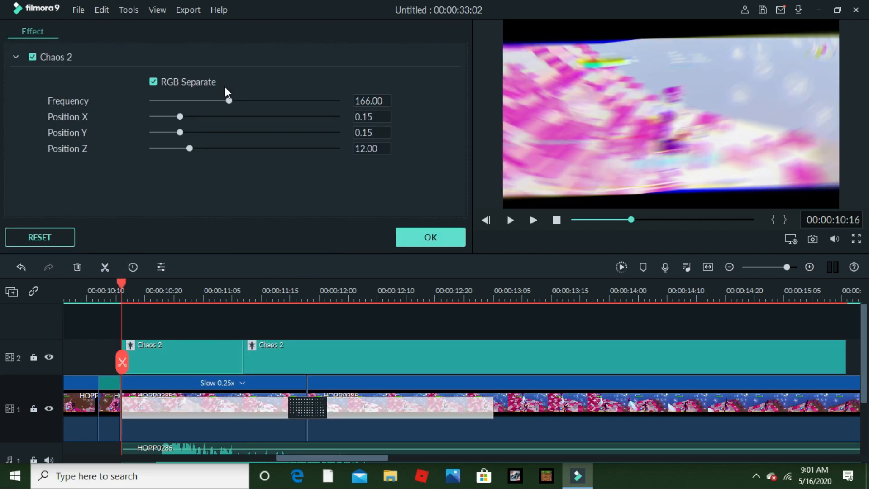
pyautogui.click(430, 237)
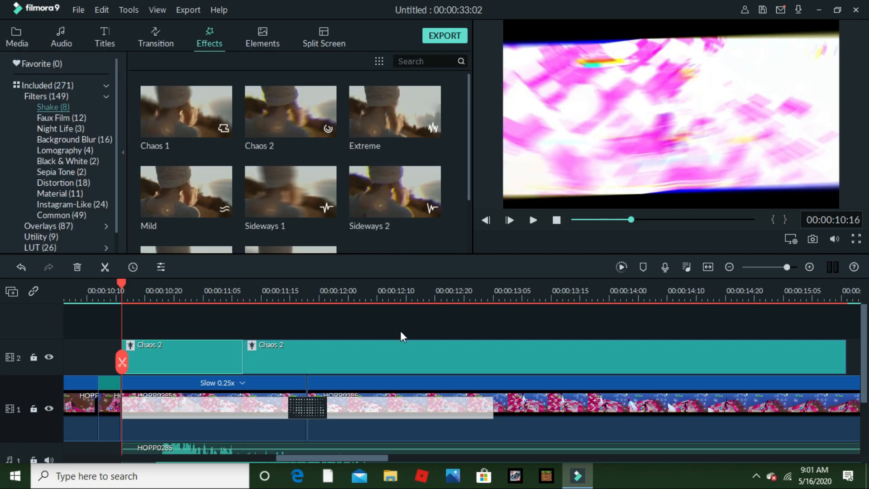
# Step: Move the second Chaos 2 part to track 3 starting at 00:00:11:00 and set its Frequency to 6.90
pyautogui.moveTo(400, 351); pyautogui.dragTo(325, 312)
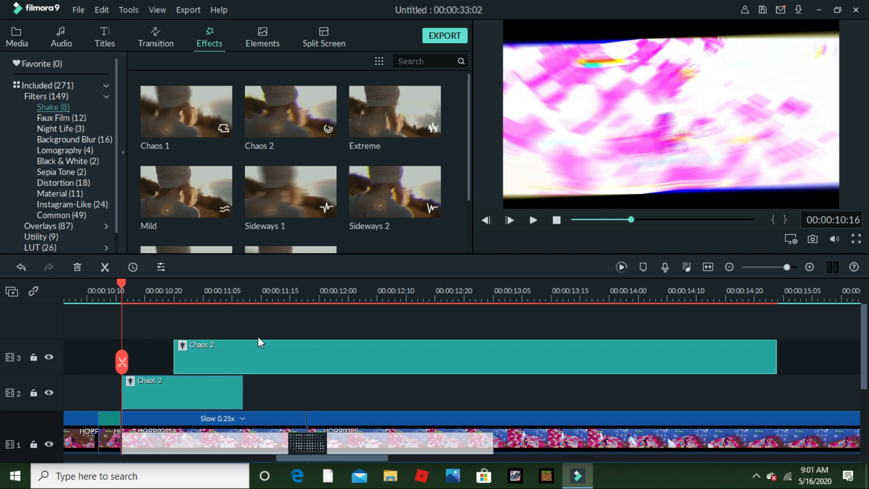
pyautogui.doubleClick(270, 364)
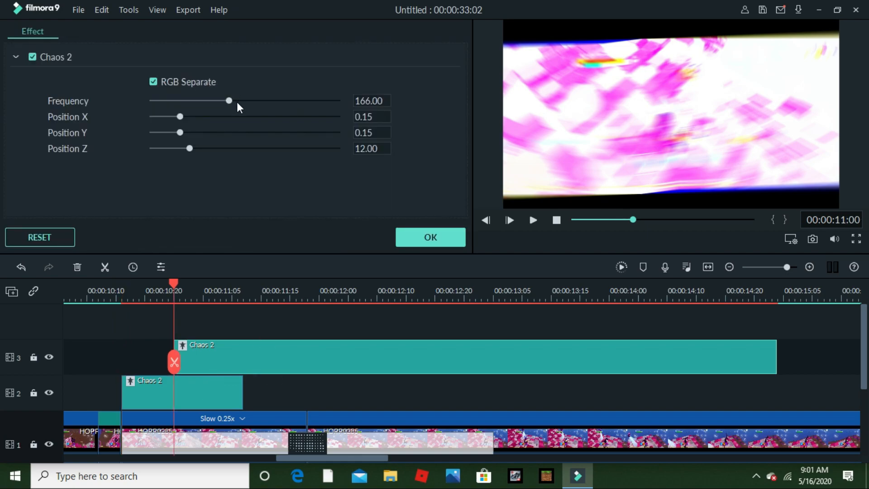
pyautogui.moveTo(229, 100); pyautogui.dragTo(156, 97)
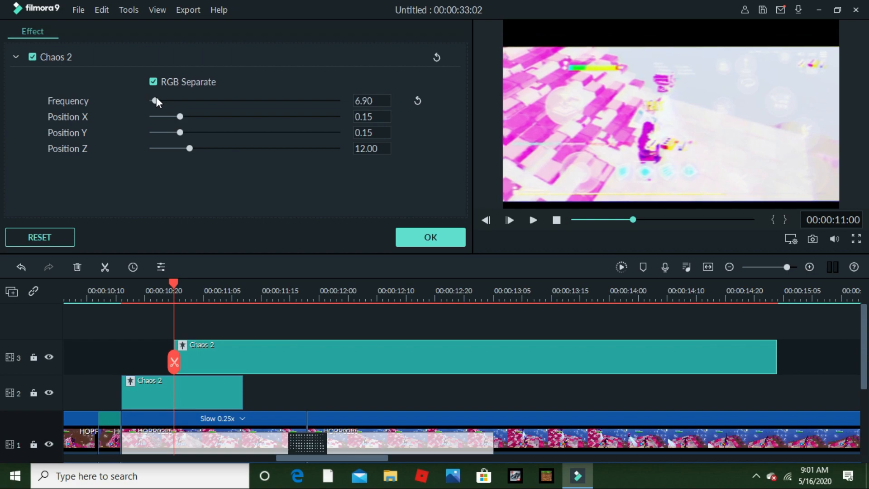
pyautogui.click(430, 237)
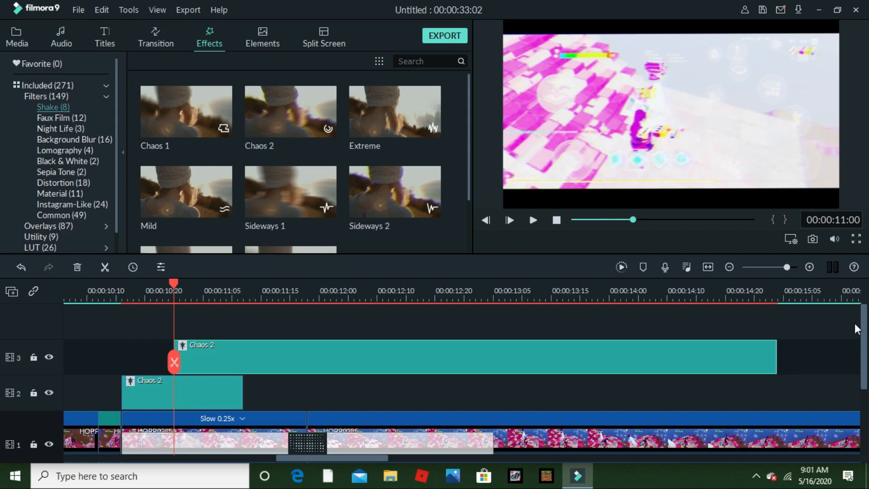
# Step: Render the timeline preview and compare frames where each Chaos 2 effect starts, at 00:00:10:16 and 00:00:11:00
pyautogui.click(620, 266)
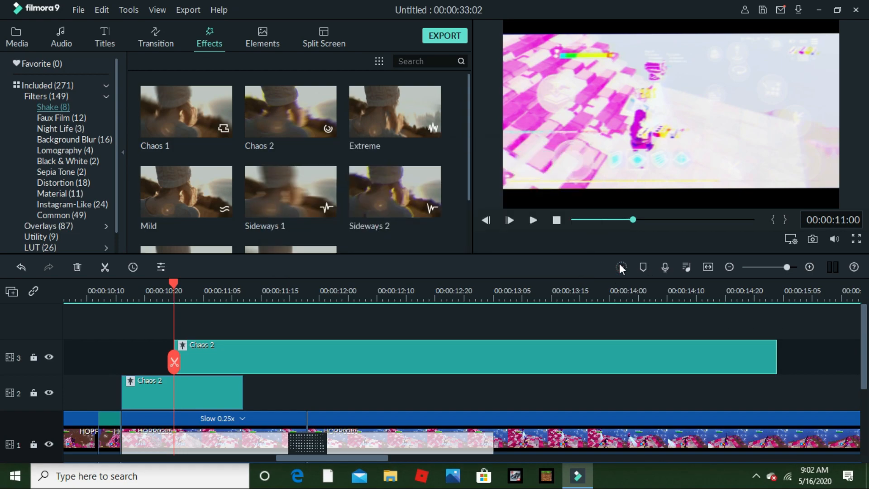
pyautogui.moveTo(758, 296); pyautogui.dragTo(634, 306)
pyautogui.moveTo(177, 285); pyautogui.dragTo(64, 319)
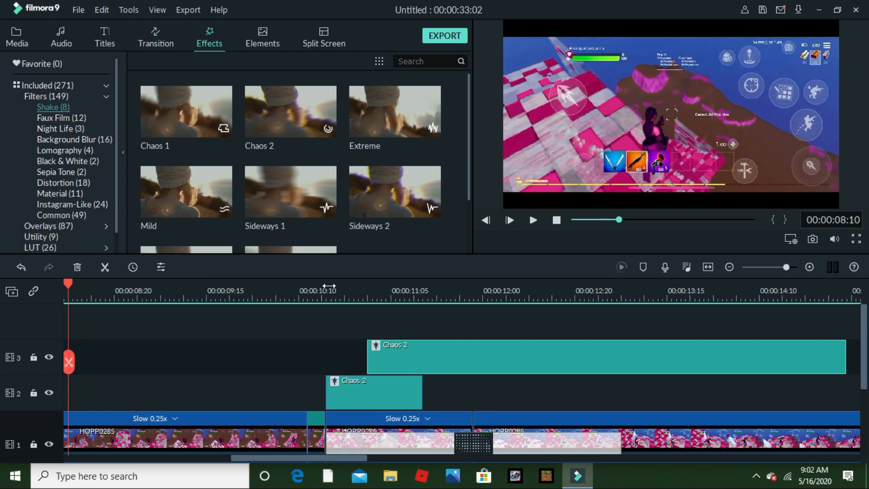
pyautogui.click(329, 286)
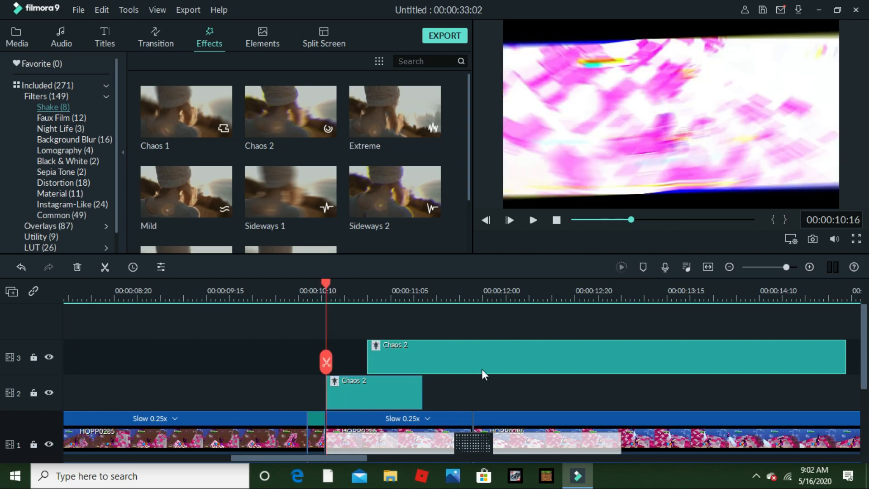
pyautogui.click(364, 296)
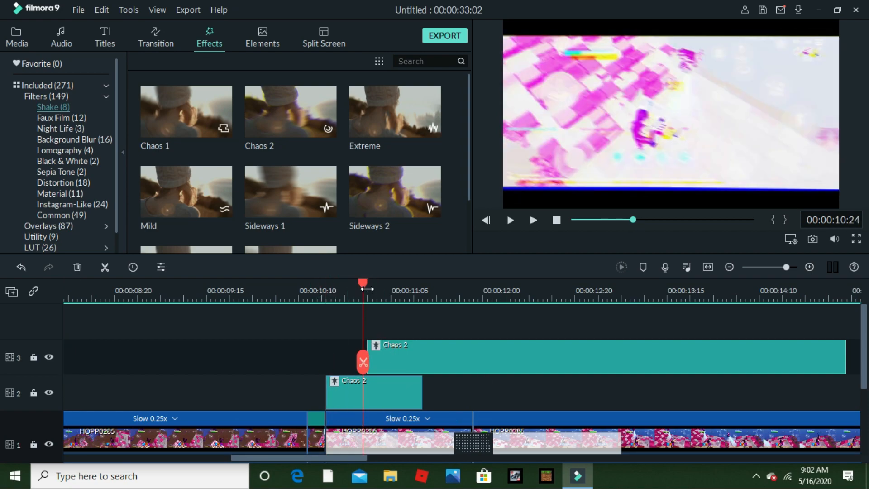
pyautogui.click(367, 284)
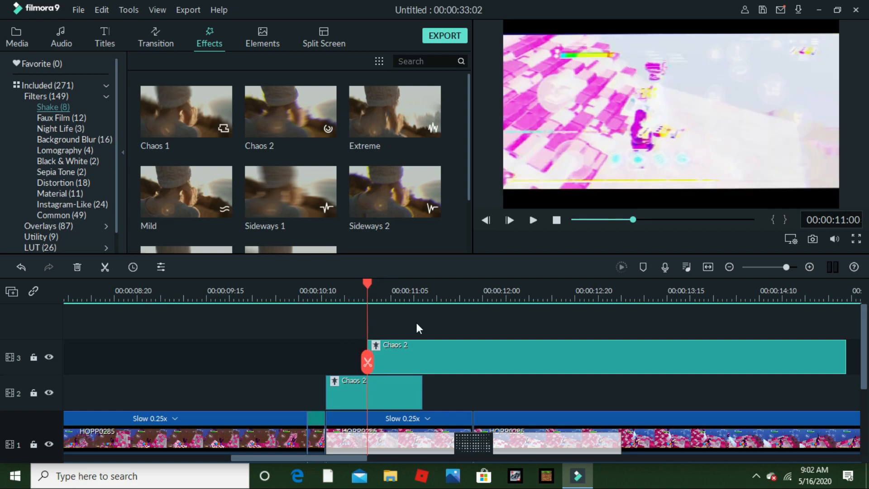
# Step: Review the Frequency setting of the track 3 Chaos 2 effect and play the shake from 00:00:09:19
pyautogui.doubleClick(431, 366)
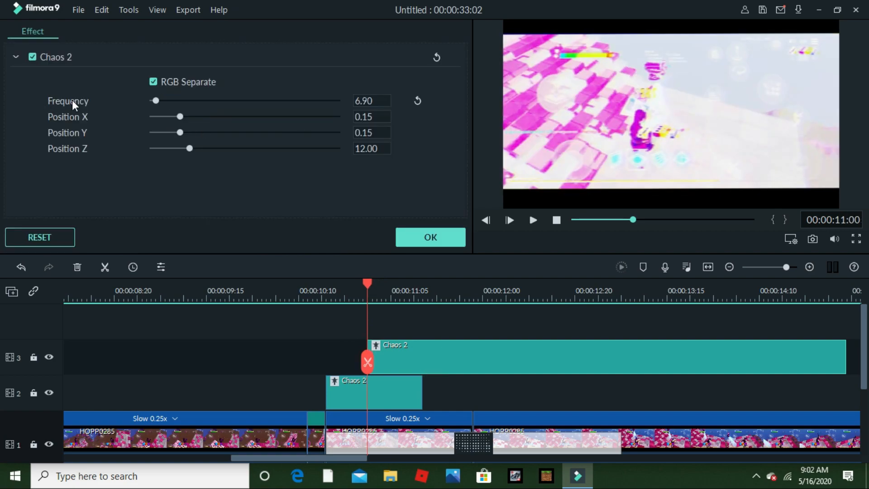
pyautogui.click(52, 96)
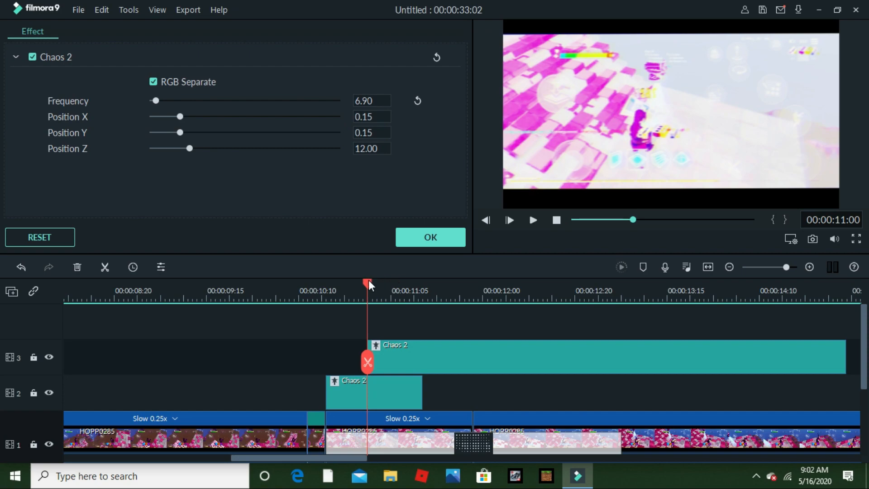
pyautogui.moveTo(368, 284); pyautogui.dragTo(225, 287)
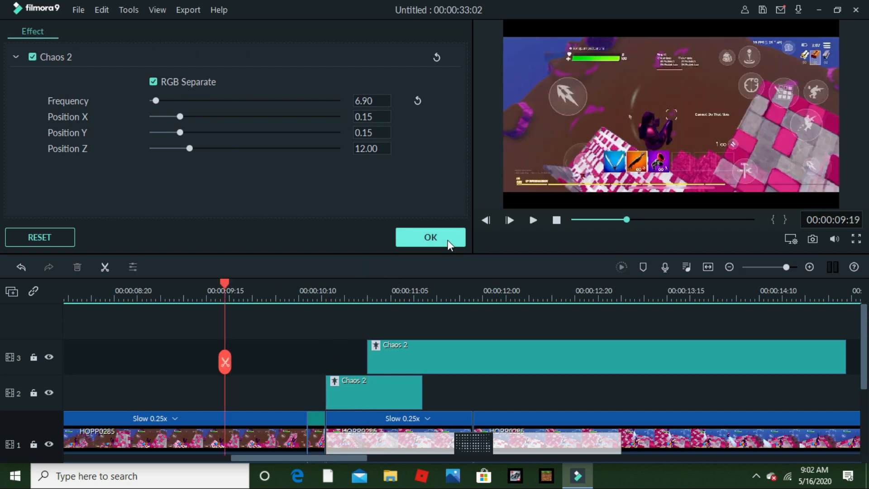
pyautogui.click(446, 239)
pyautogui.press('space')
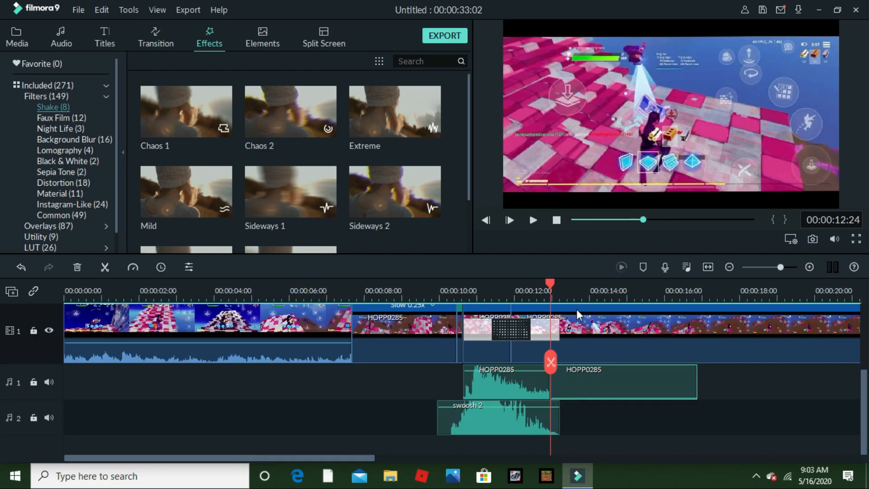
# Step: Park the playhead at 00:00:06:20 and browse the Faux Film, Night Life, Background Blur and Lomography filters
pyautogui.moveTo(856, 398); pyautogui.dragTo(837, 332)
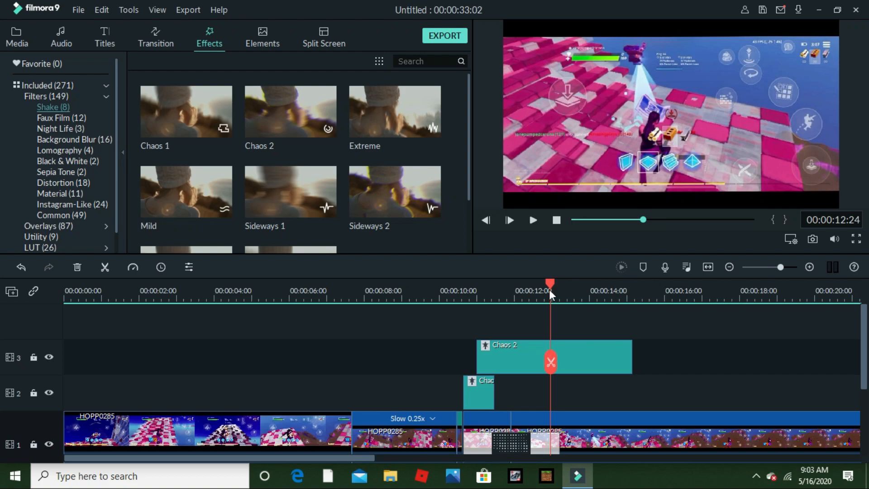
pyautogui.moveTo(550, 285); pyautogui.dragTo(319, 285)
pyautogui.click(61, 119)
pyautogui.scroll(-3, 195, 140)
pyautogui.scroll(3, 194, 138)
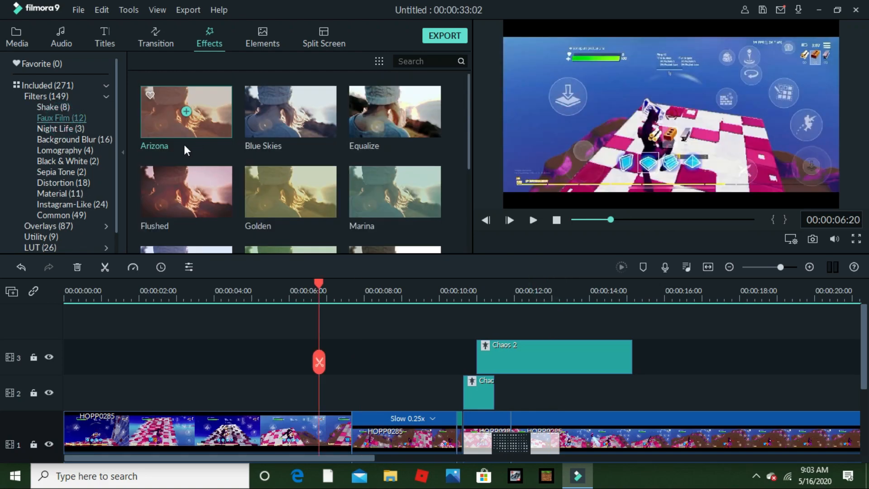
pyautogui.click(68, 129)
pyautogui.click(44, 130)
pyautogui.click(89, 140)
pyautogui.scroll(-5, 180, 111)
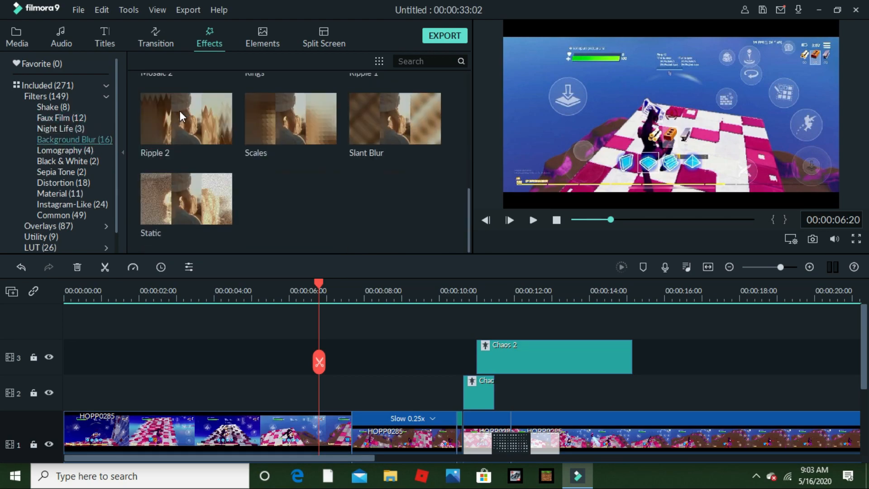
pyautogui.click(73, 153)
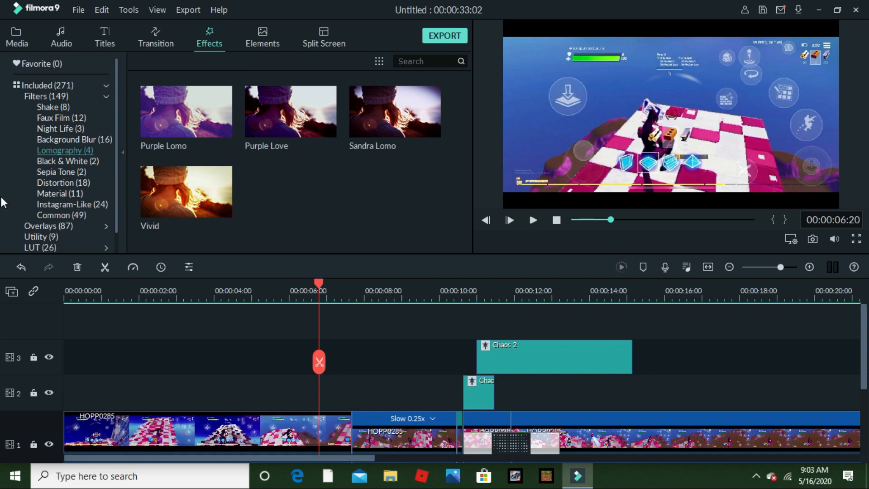
# Step: Browse the Black & White, Sepia Tone and Distortion filter categories
pyautogui.click(42, 162)
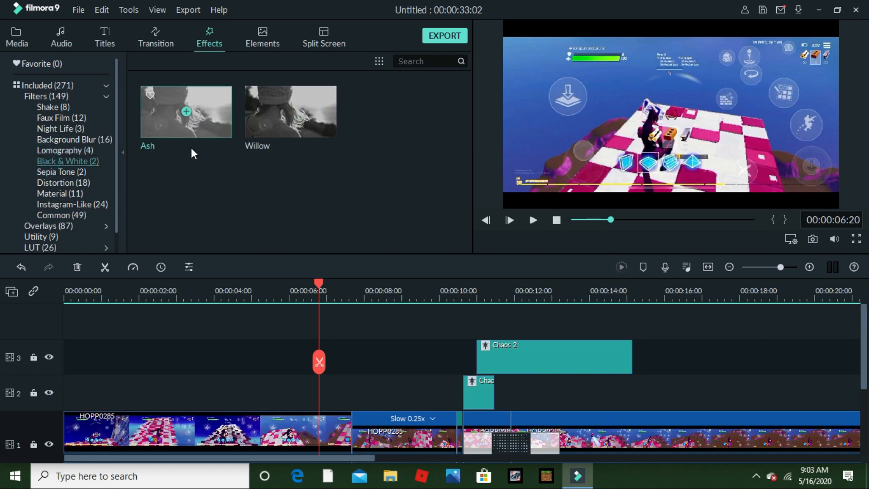
pyautogui.click(90, 173)
pyautogui.click(67, 183)
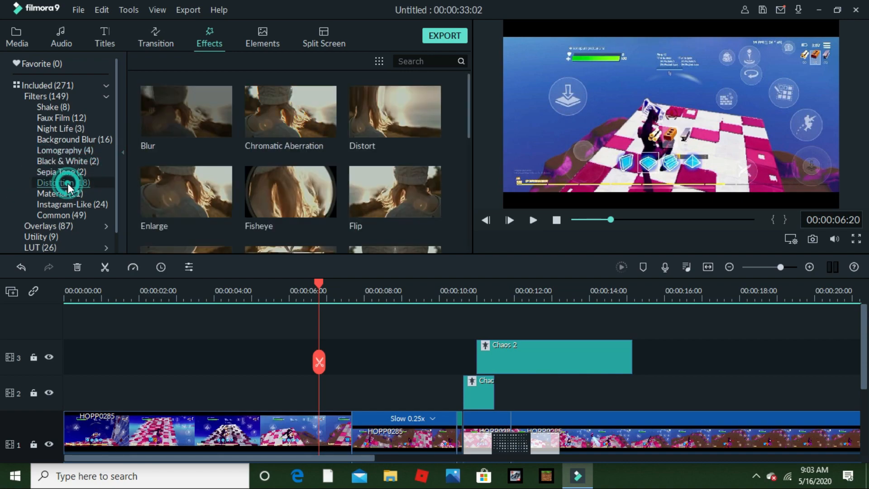
pyautogui.scroll(-5, 204, 154)
pyautogui.scroll(5, 203, 155)
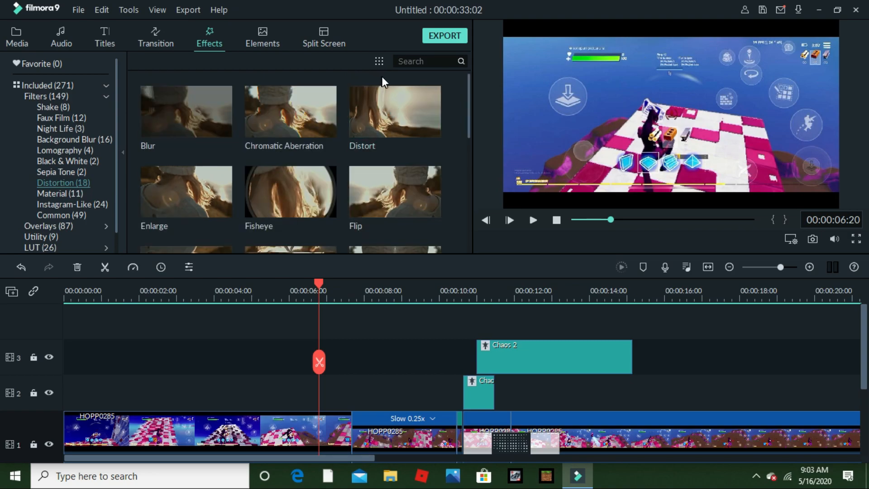
# Step: Preview the Chromatic Aberration, Distort and Enlarge filters and look through the remaining Distortion filters
pyautogui.click(270, 127)
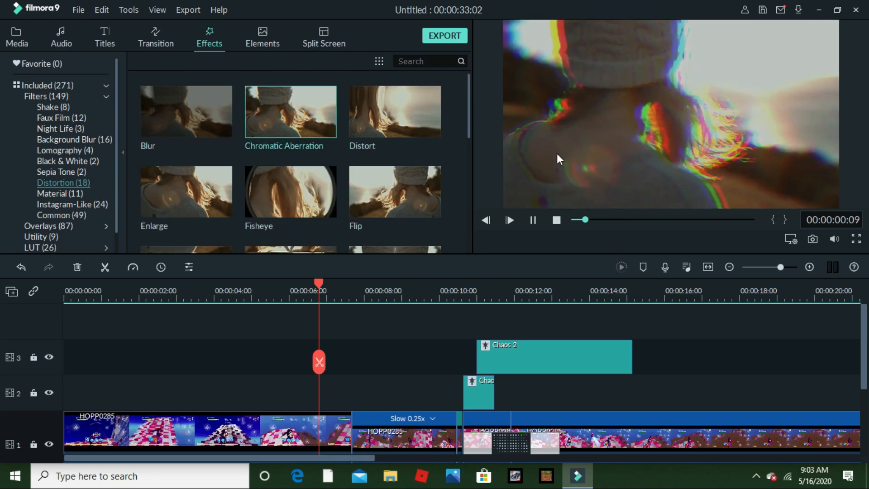
pyautogui.click(373, 124)
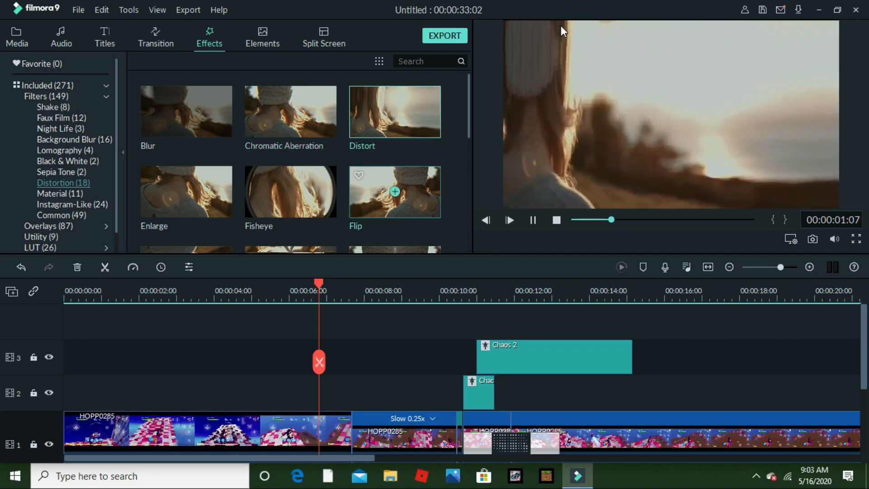
pyautogui.click(532, 220)
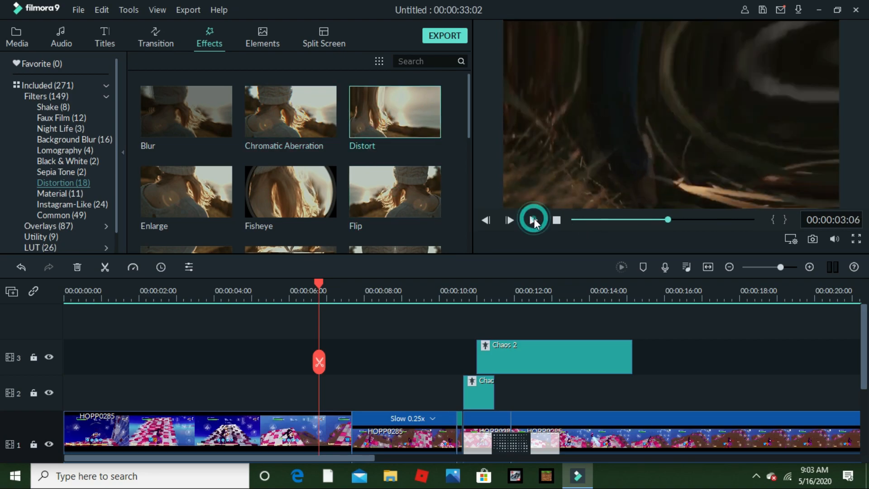
pyautogui.click(213, 208)
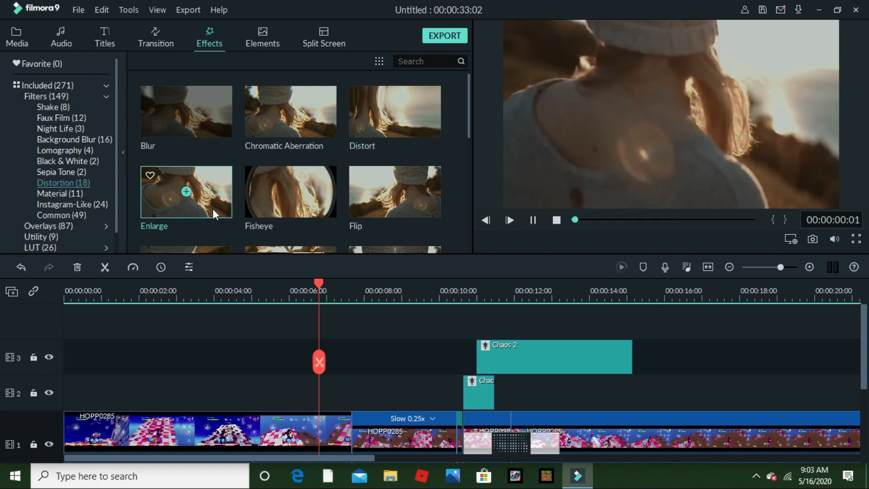
pyautogui.click(539, 223)
pyautogui.scroll(-5, 295, 211)
pyautogui.scroll(-3, 295, 210)
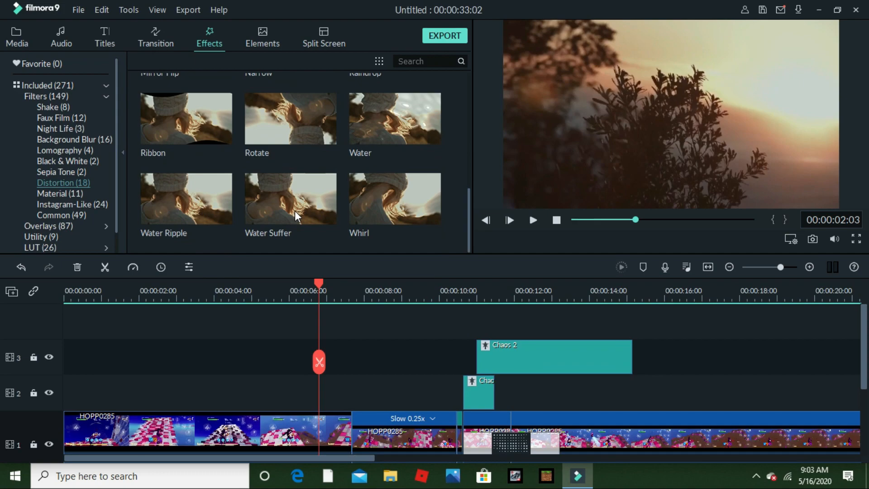
pyautogui.click(50, 194)
pyautogui.scroll(-1, 49, 194)
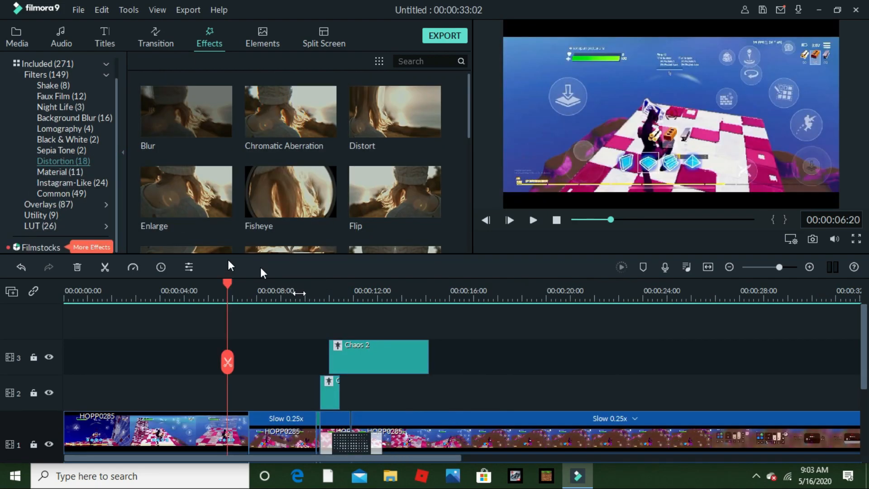
# Step: Return the playhead to the timeline start, then park it at 00:00:09:15, shortly before the Chaos 2 effects
pyautogui.moveTo(299, 292); pyautogui.dragTo(64, 283)
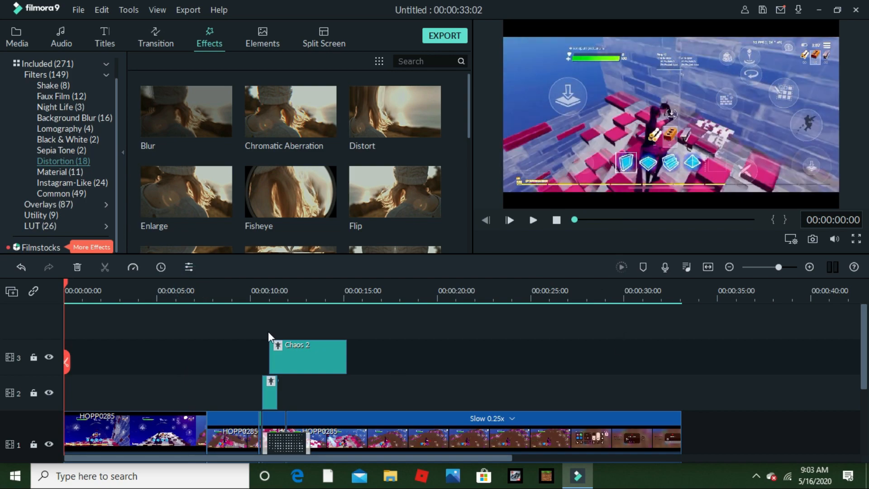
pyautogui.click(242, 290)
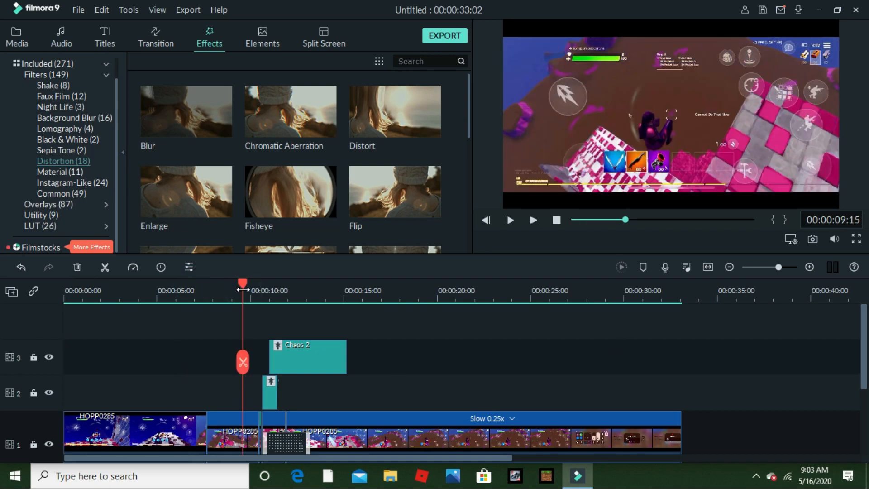